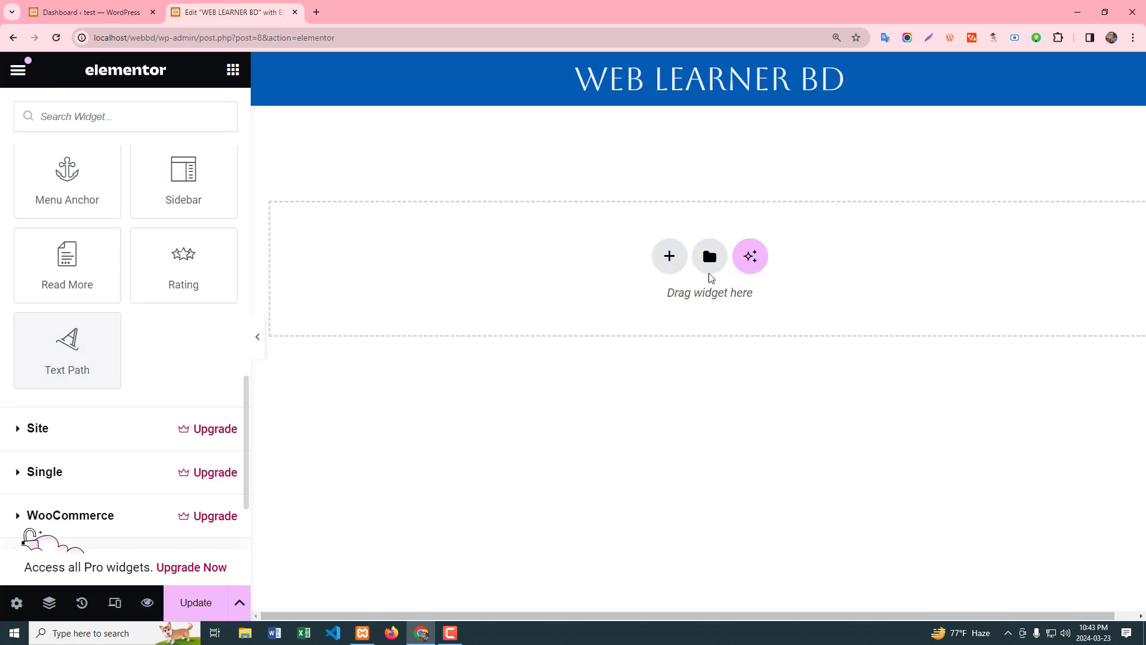
Add a column container to the page with a second container nested inside it
{"action": "left_click", "coordinate": [669, 256]}
{"action": "left_click", "coordinate": [463, 296]}
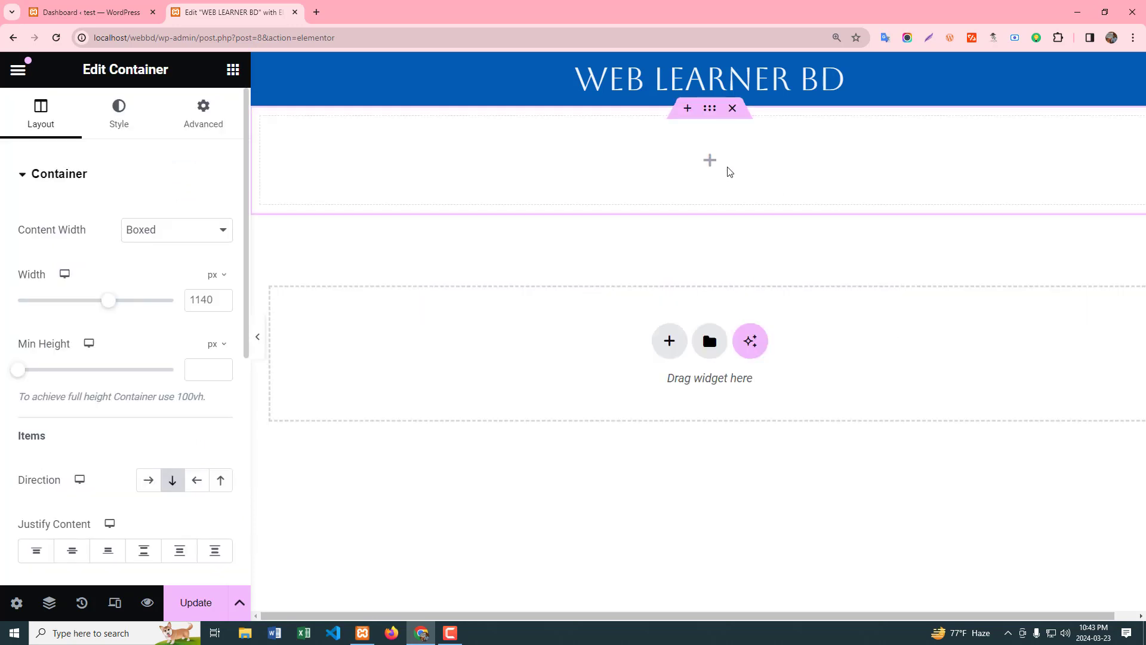
{"action": "left_click", "coordinate": [709, 160]}
{"action": "left_click_drag", "start_coordinate": [71, 343], "coordinate": [714, 177]}
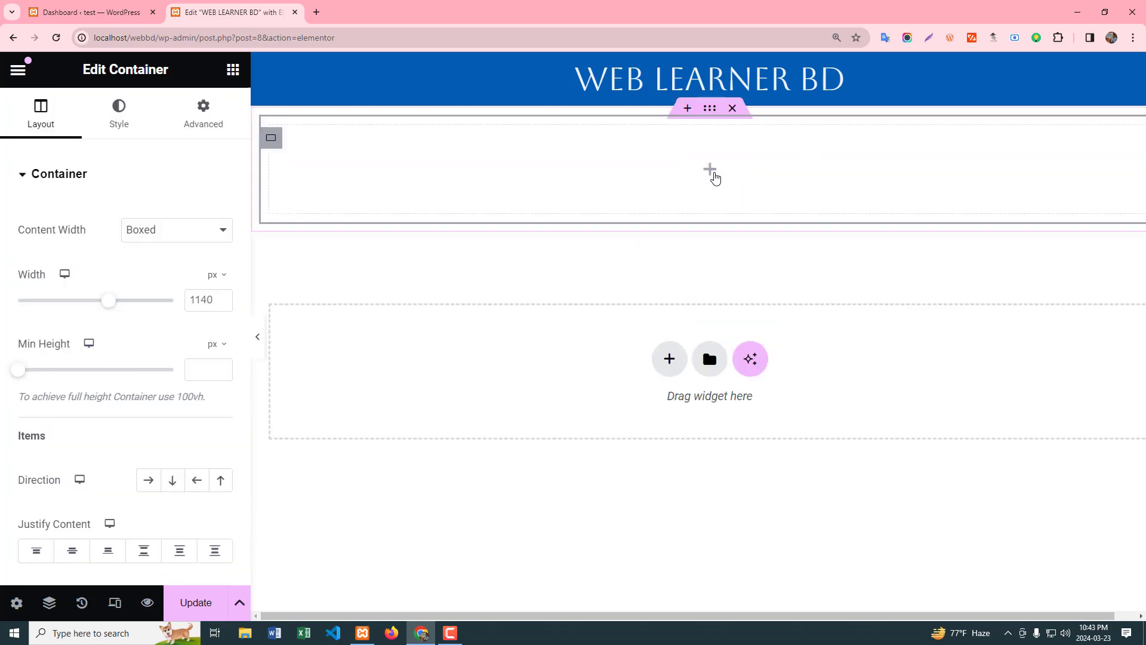
Place a Text Path widget inside the nested container
{"action": "left_click", "coordinate": [710, 172]}
{"action": "scroll", "coordinate": [160, 388], "scroll_direction": "down", "scroll_amount": 10}
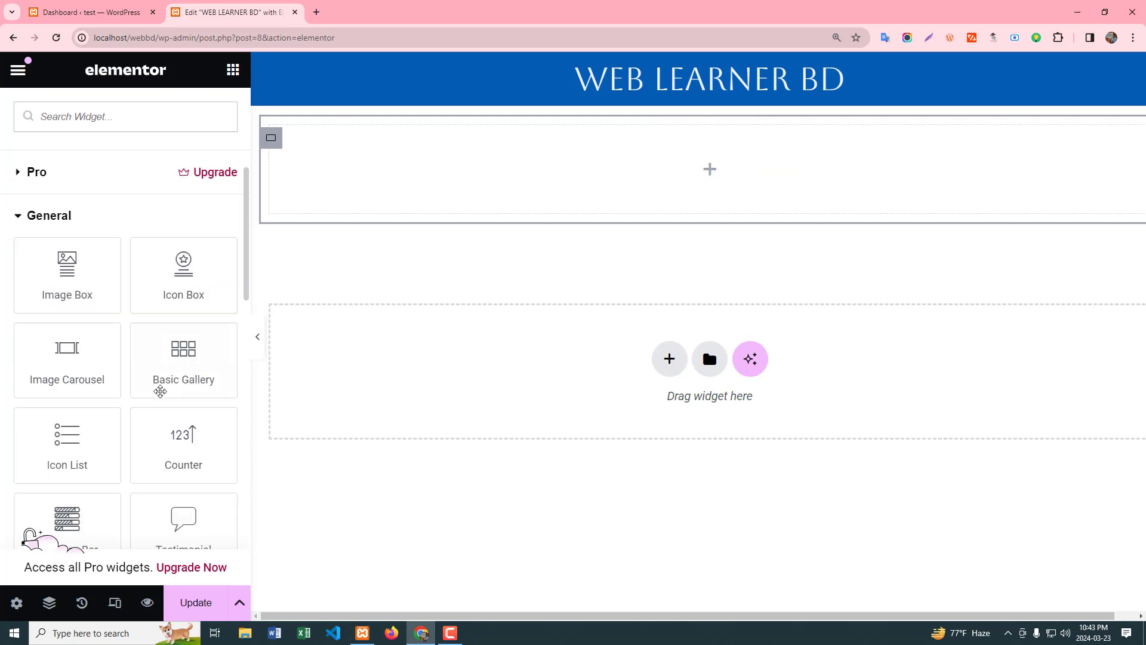
{"action": "scroll", "coordinate": [159, 388], "scroll_direction": "down", "scroll_amount": 3}
{"action": "left_click_drag", "start_coordinate": [66, 468], "coordinate": [733, 179]}
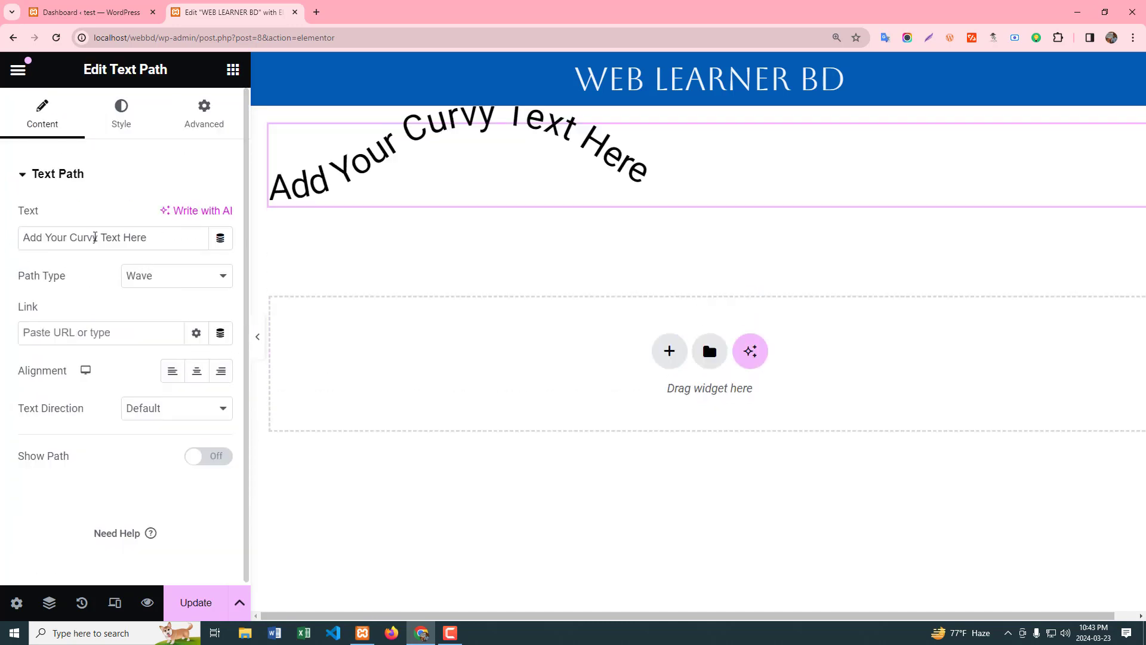
Replace the text path's placeholder wording with "Web Learner BD"
{"action": "left_click_drag", "start_coordinate": [153, 240], "coordinate": [2, 239]}
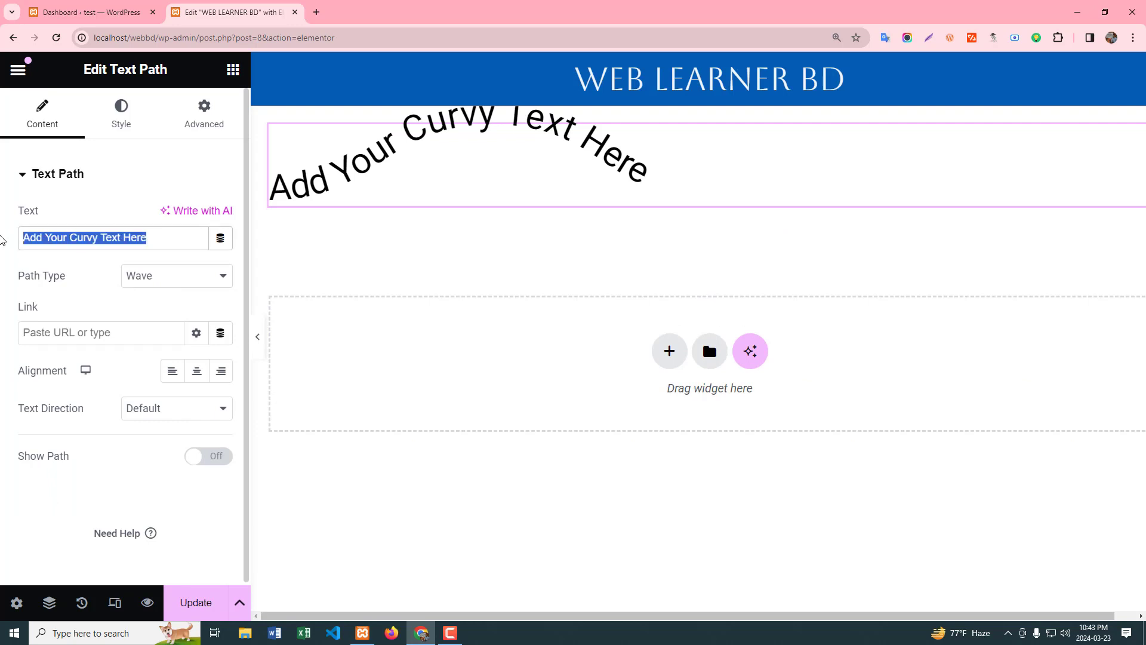
{"action": "type", "text": "Web L"}
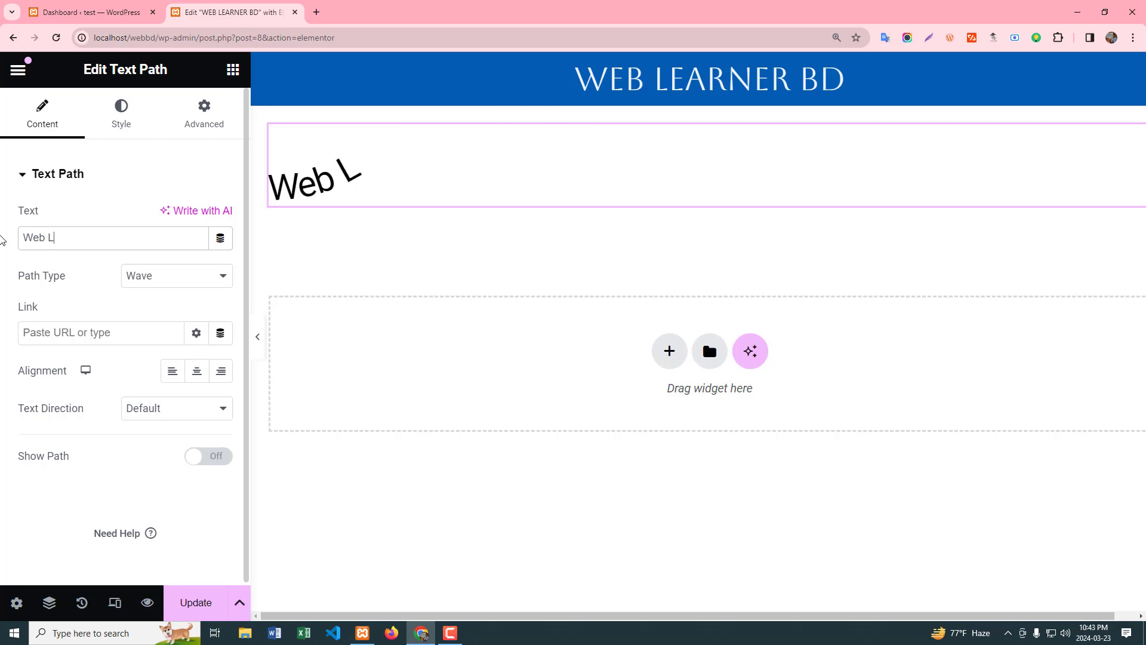
{"action": "type", "text": "earner"}
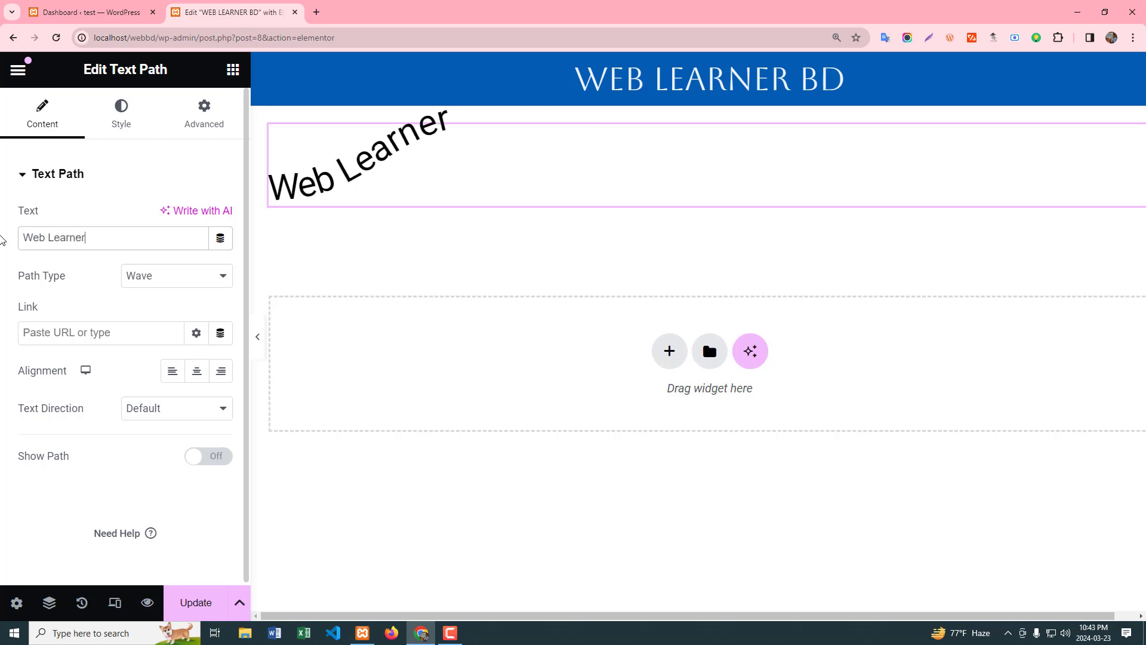
{"action": "type", "text": " BD"}
Copy the text path's wording and repeat it to read "Web Learner BD Web Learner BDWeb Learner BD"
{"action": "left_click_drag", "start_coordinate": [105, 239], "coordinate": [25, 237]}
{"action": "key", "text": "ctrl+c"}
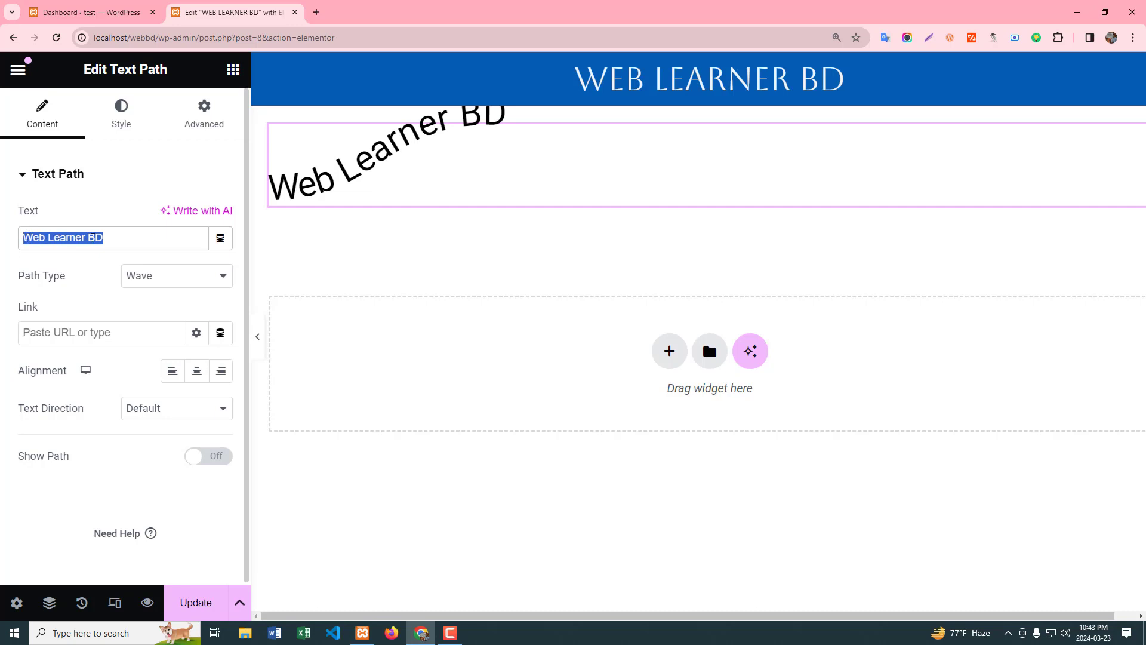
{"action": "key", "text": "BackSpace"}
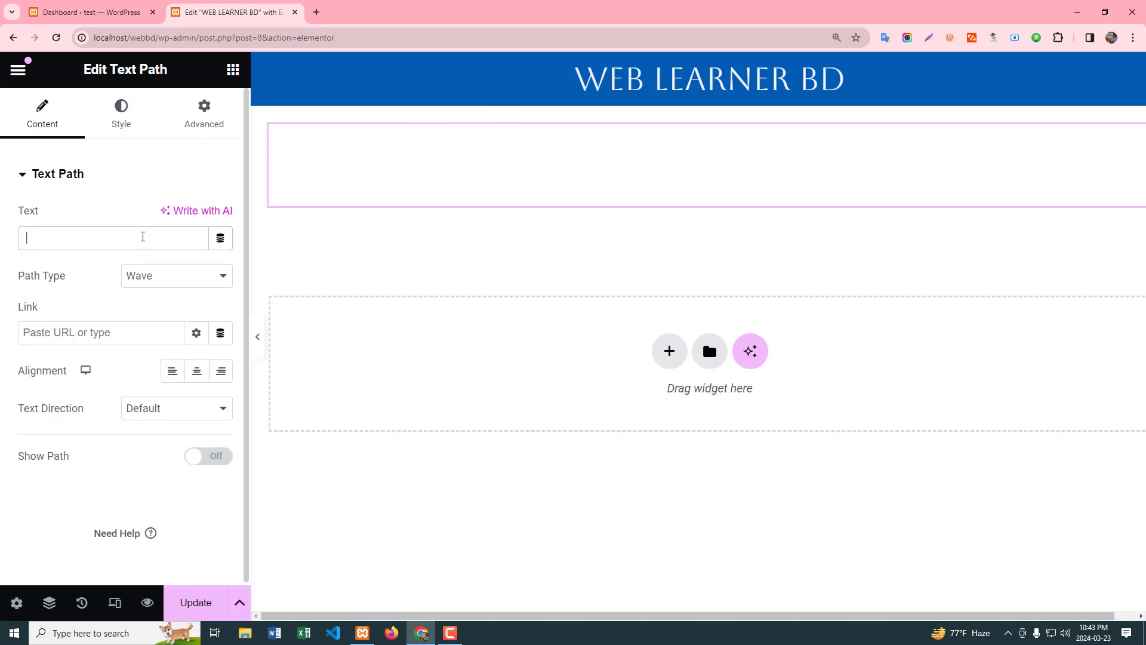
{"action": "key", "text": "ctrl+v"}
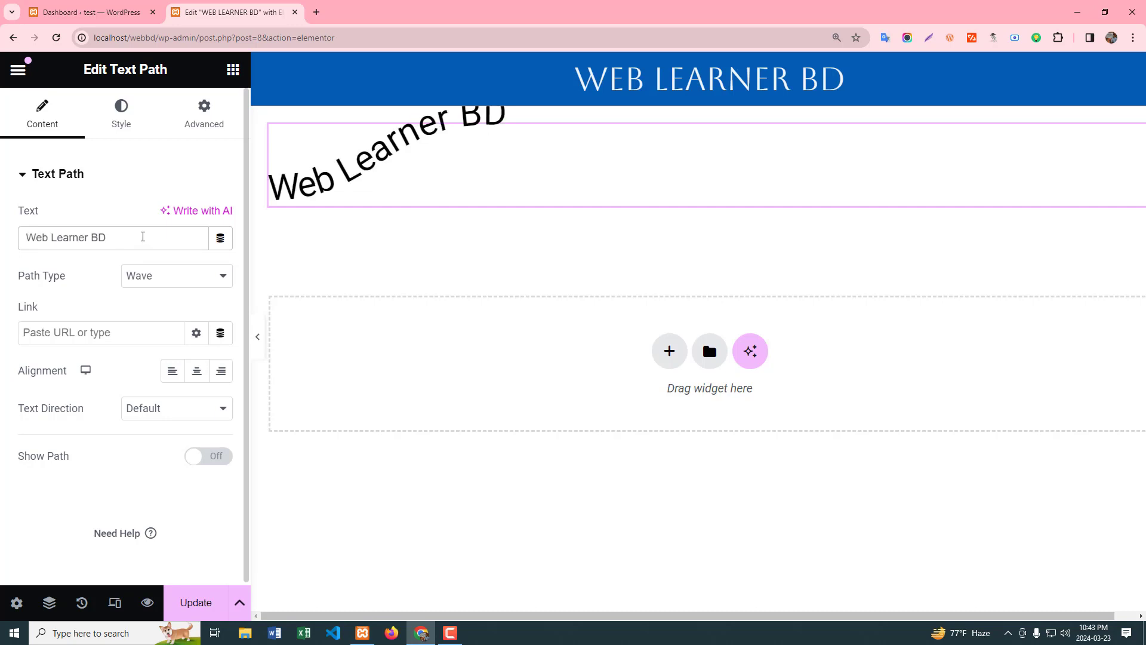
{"action": "key", "text": "ctrl+v"}
{"action": "key", "text": "ctrl+v"}
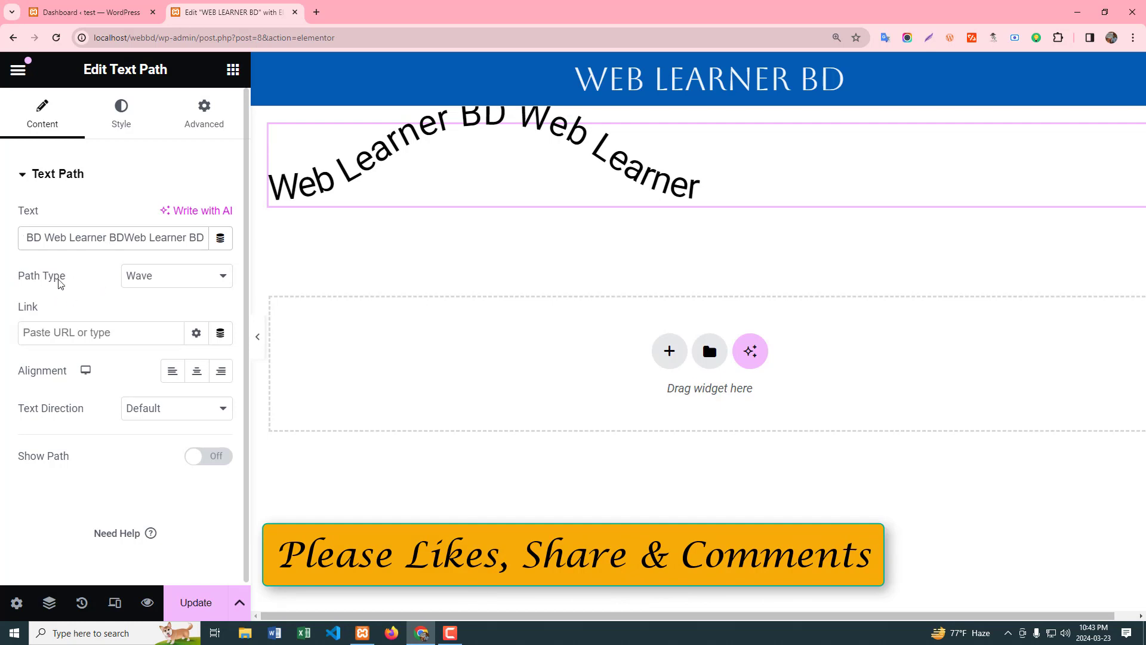
Set the text path's type to Circle and its alignment to Center
{"action": "left_click", "coordinate": [170, 279]}
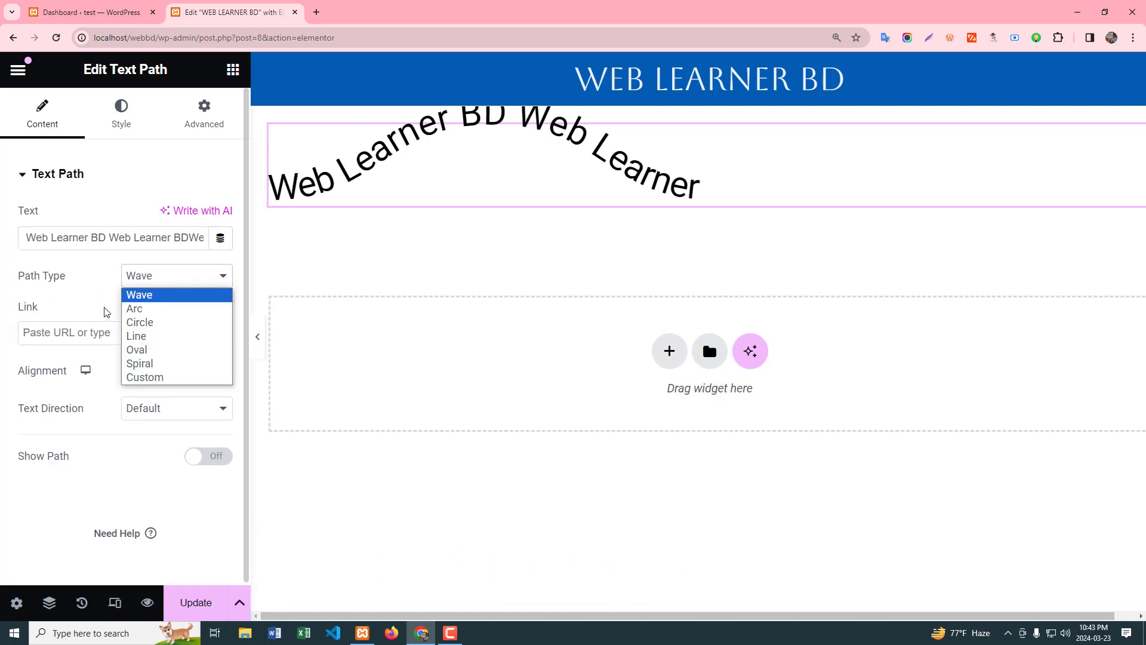
{"action": "left_click", "coordinate": [153, 322]}
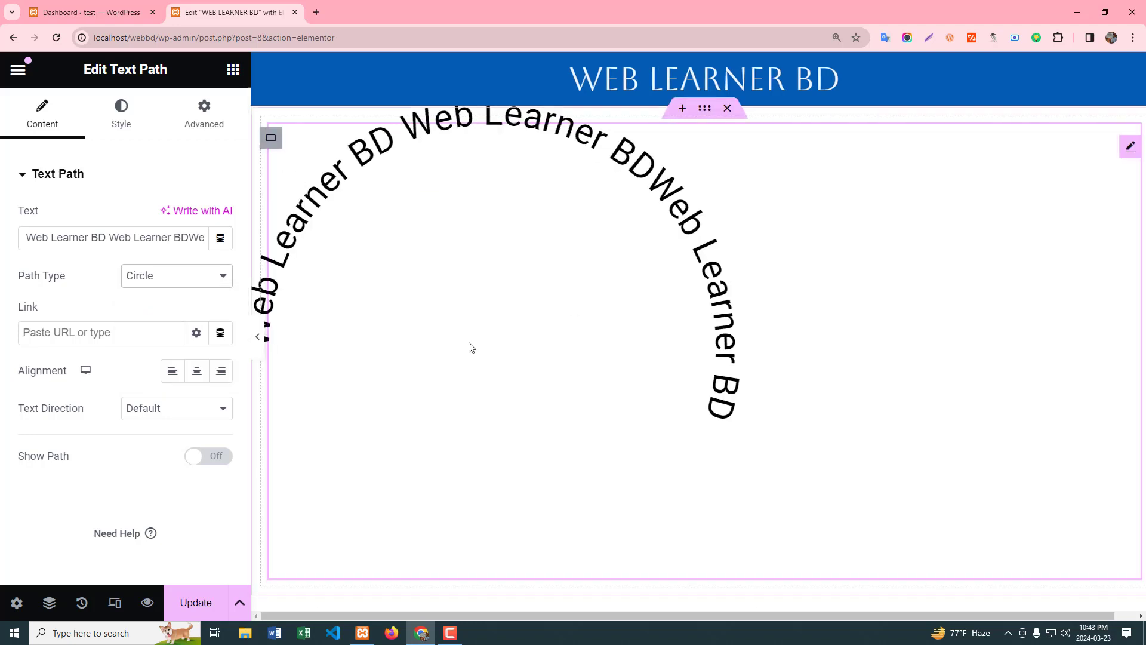
{"action": "left_click", "coordinate": [196, 370]}
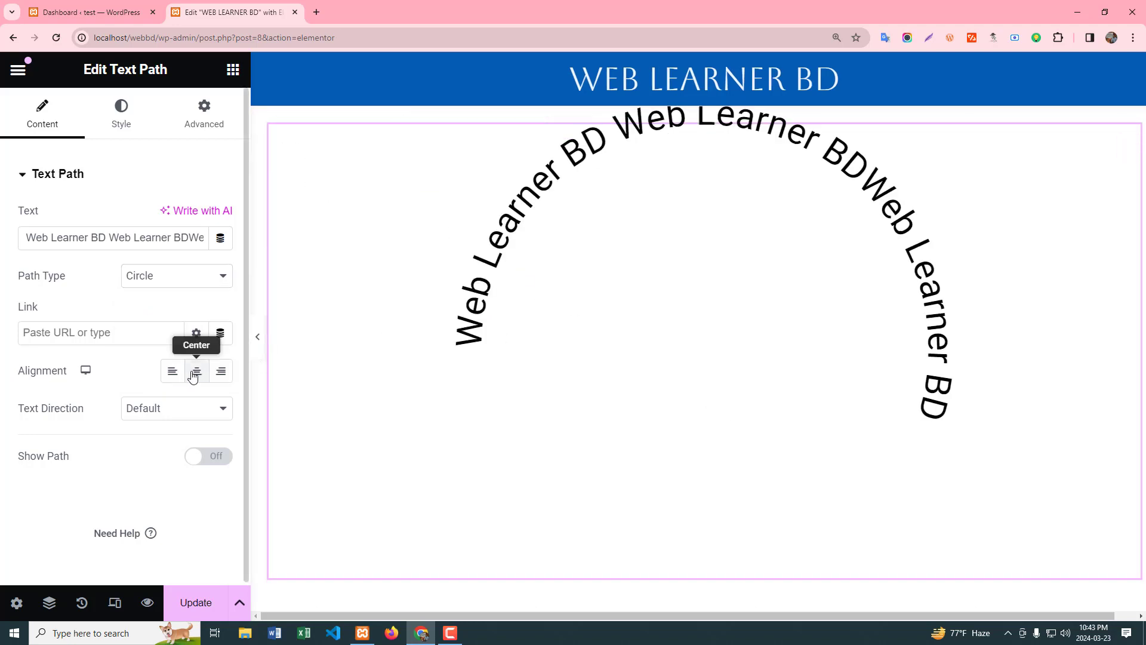
Try the Arc, Line, Oval, Spiral and Custom path types on the curved text and return it to Circle
{"action": "left_click", "coordinate": [161, 279]}
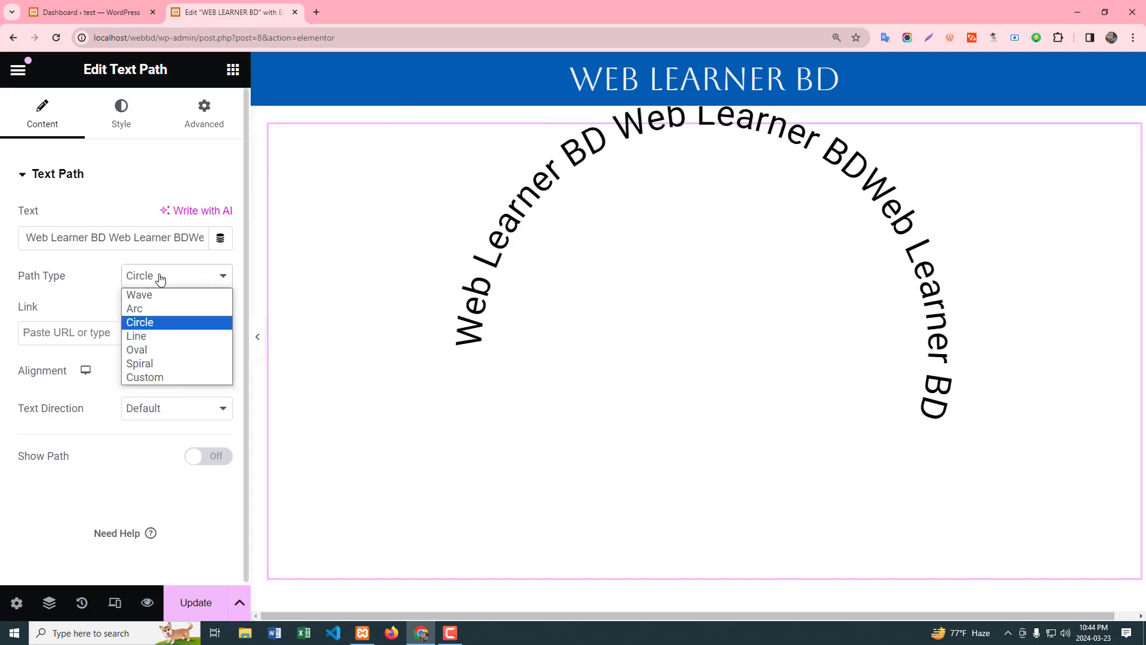
{"action": "left_click", "coordinate": [134, 311]}
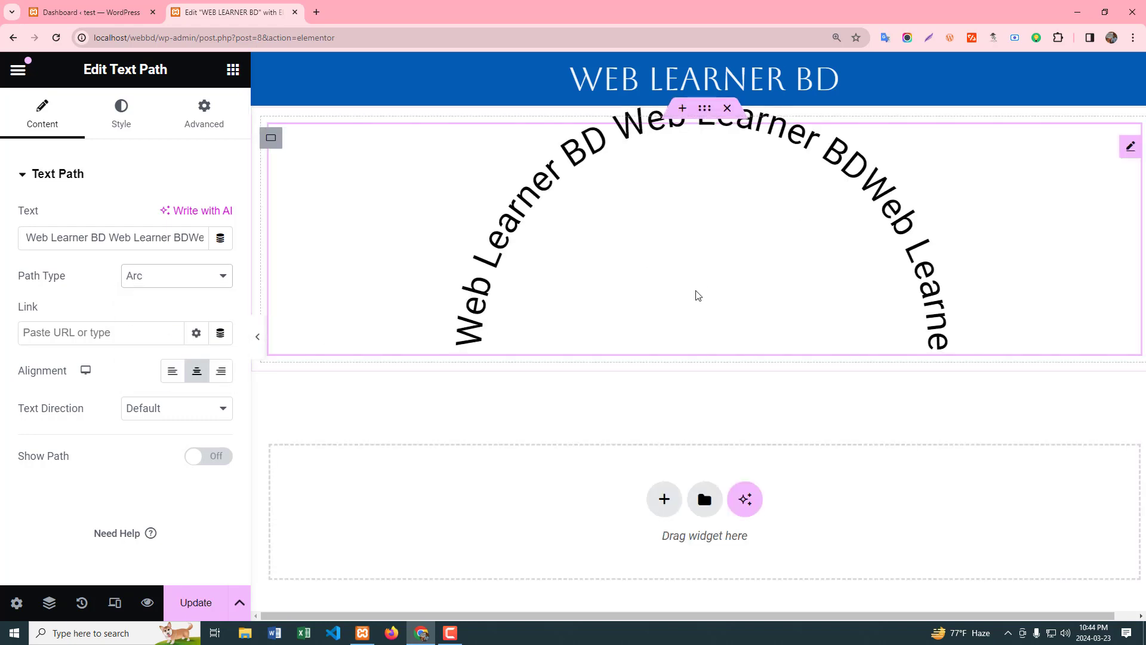
{"action": "left_click", "coordinate": [158, 278]}
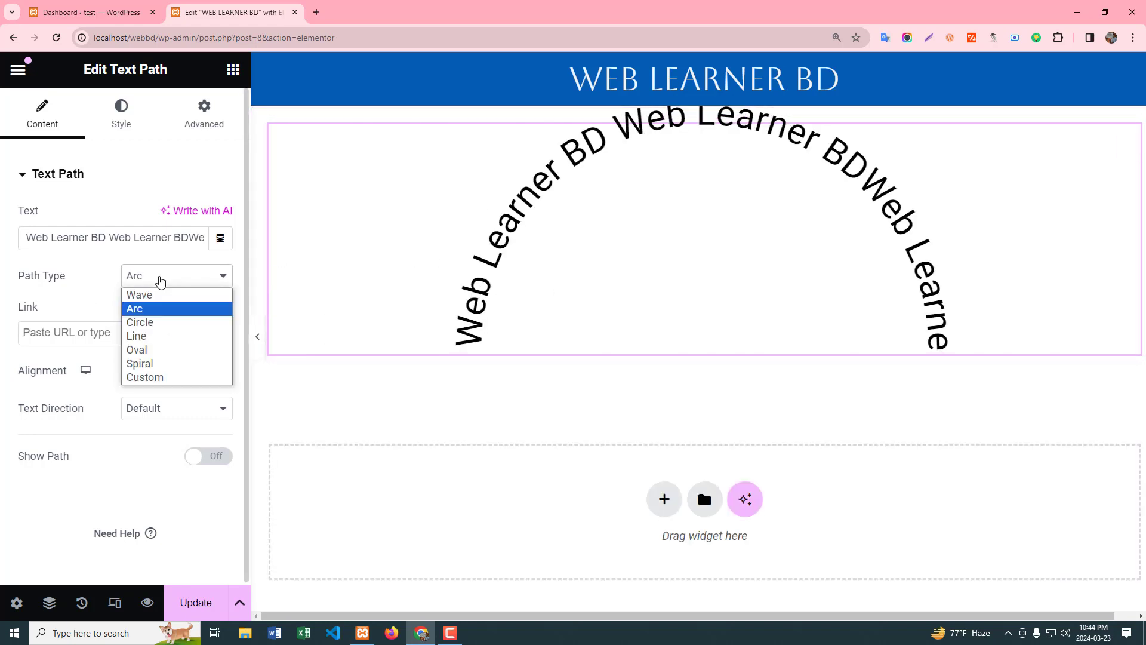
{"action": "left_click", "coordinate": [148, 340]}
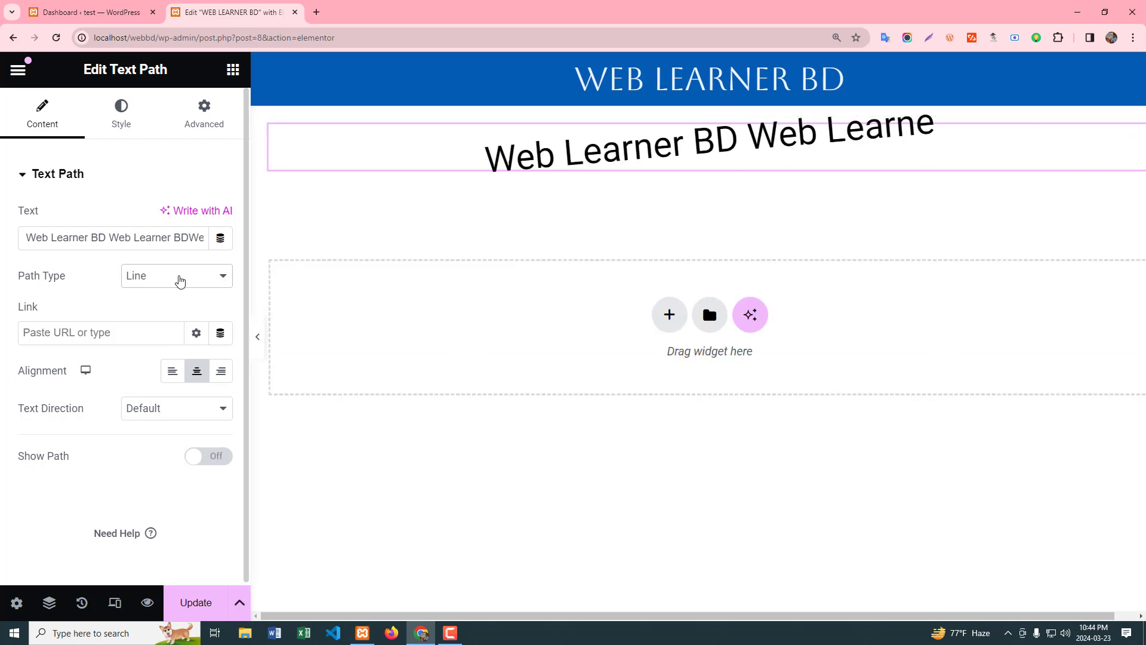
{"action": "left_click", "coordinate": [179, 278]}
{"action": "left_click", "coordinate": [143, 351]}
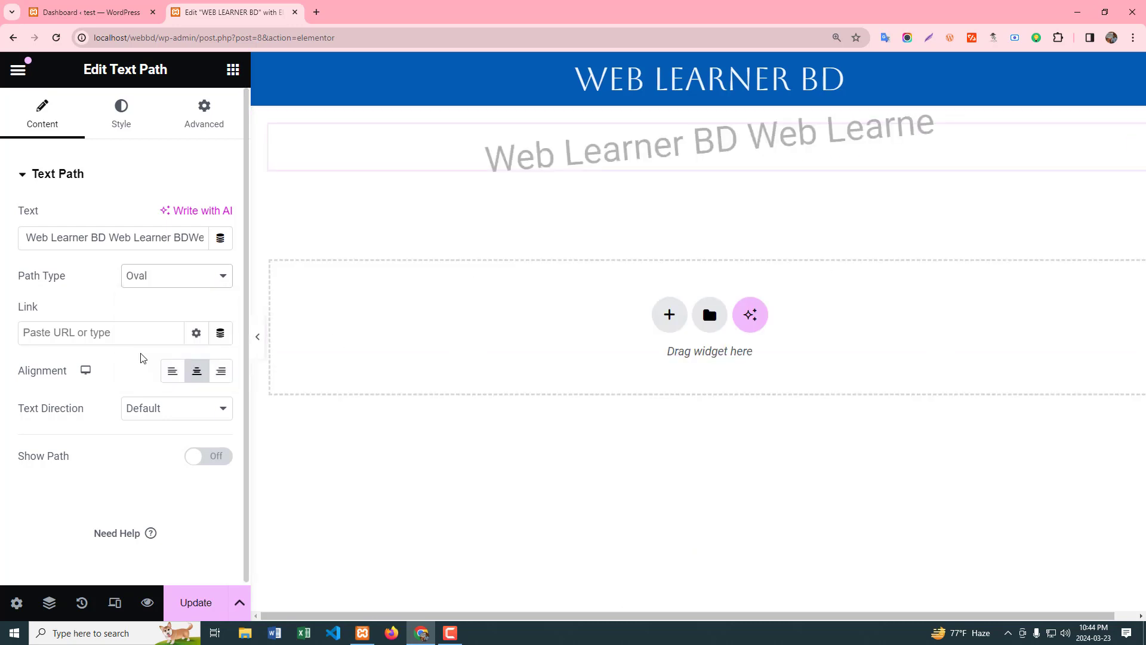
{"action": "left_click", "coordinate": [175, 277]}
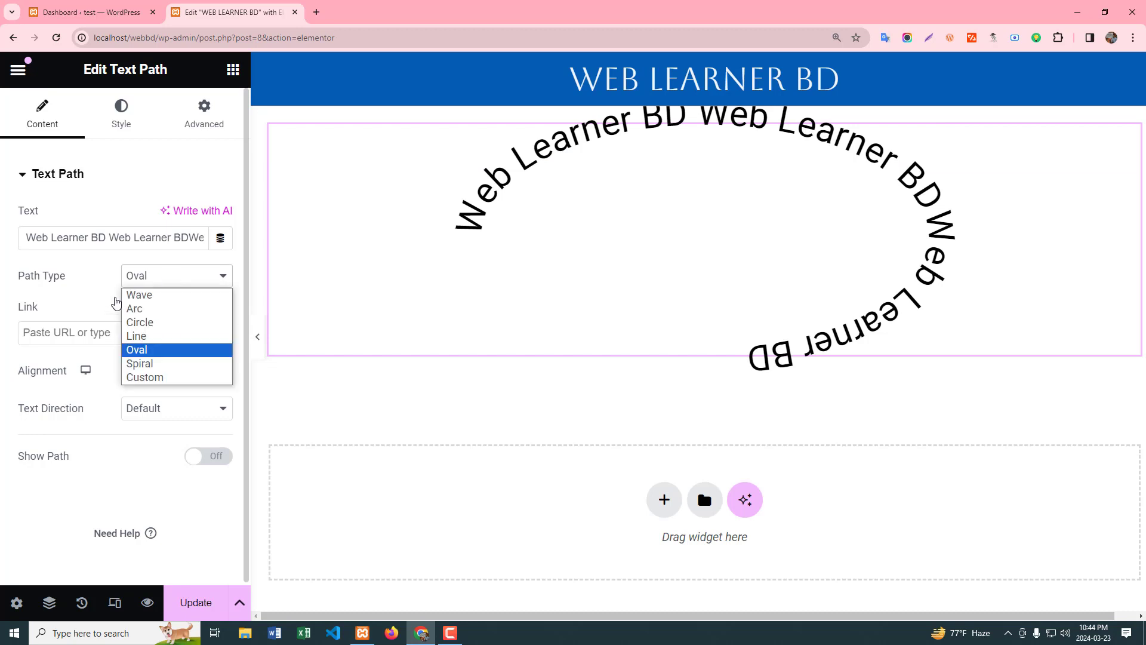
{"action": "left_click", "coordinate": [157, 361]}
{"action": "left_click", "coordinate": [152, 280]}
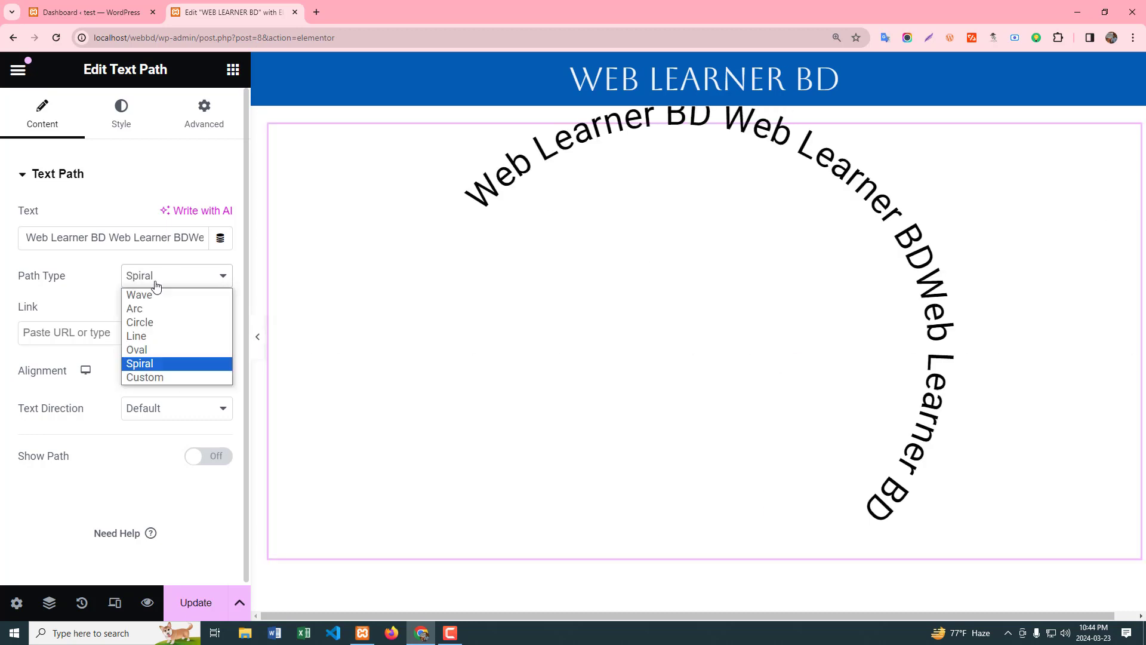
{"action": "left_click", "coordinate": [170, 376]}
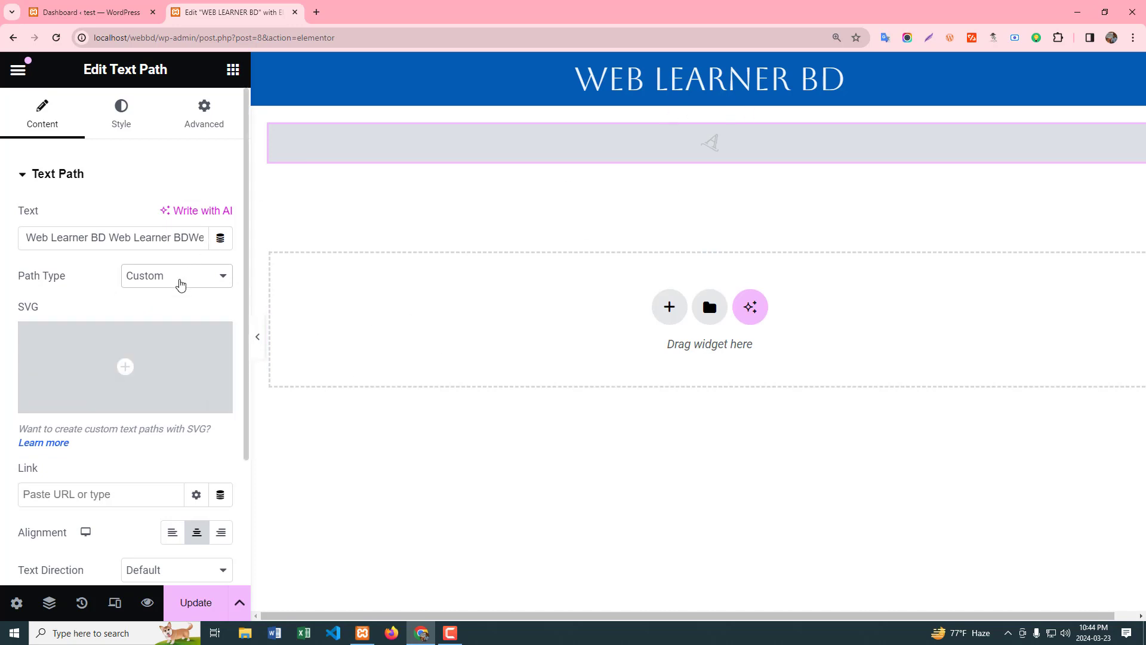
{"action": "left_click", "coordinate": [177, 280]}
{"action": "left_click", "coordinate": [158, 329]}
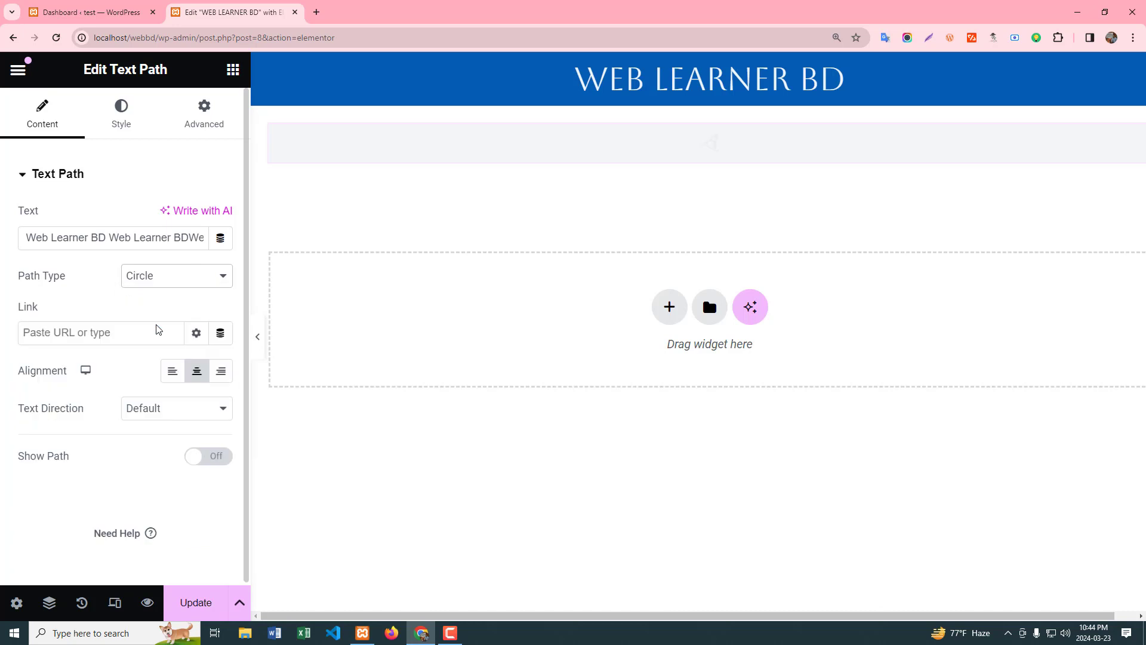
Open google.com in a new browser tab and copy its full address for the text path's link
{"action": "left_click", "coordinate": [33, 330]}
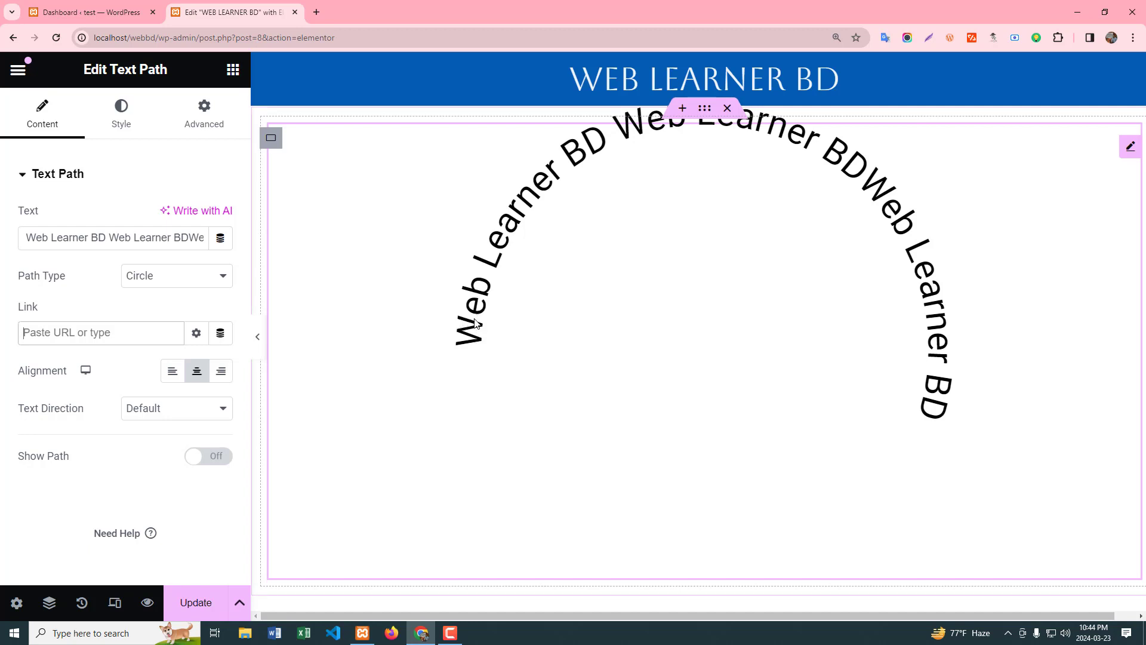
{"action": "left_click", "coordinate": [317, 11]}
{"action": "type", "text": "google.com"}
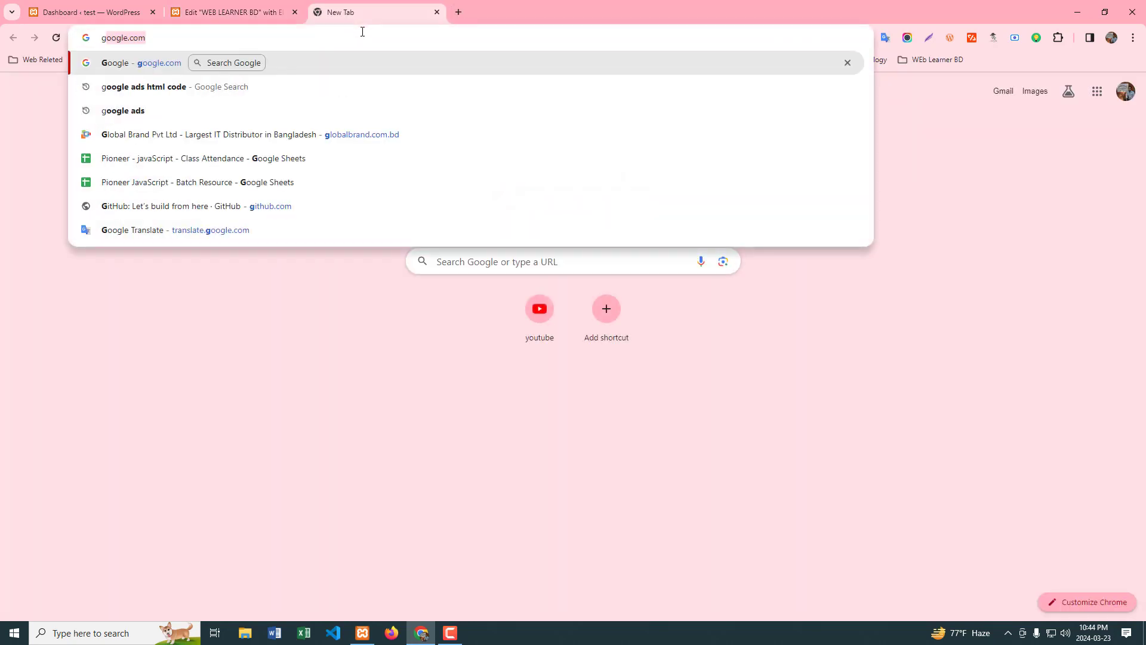
{"action": "key", "text": "Right"}
{"action": "key", "text": "Return"}
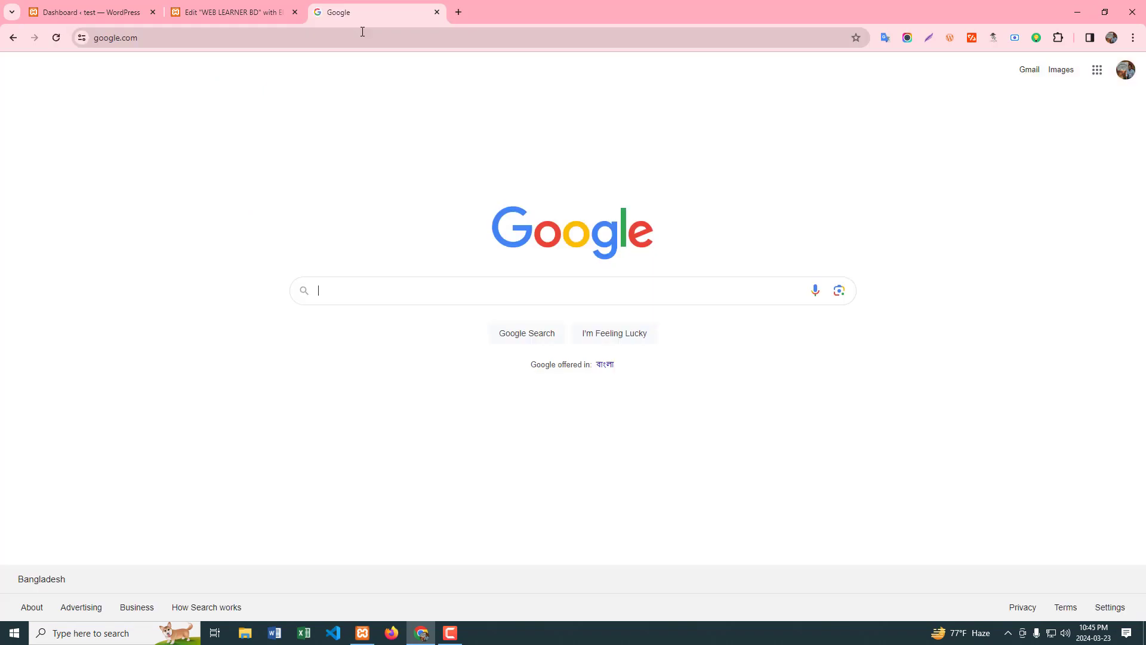
{"action": "left_click", "coordinate": [230, 38]}
{"action": "key", "text": "ctrl+c"}
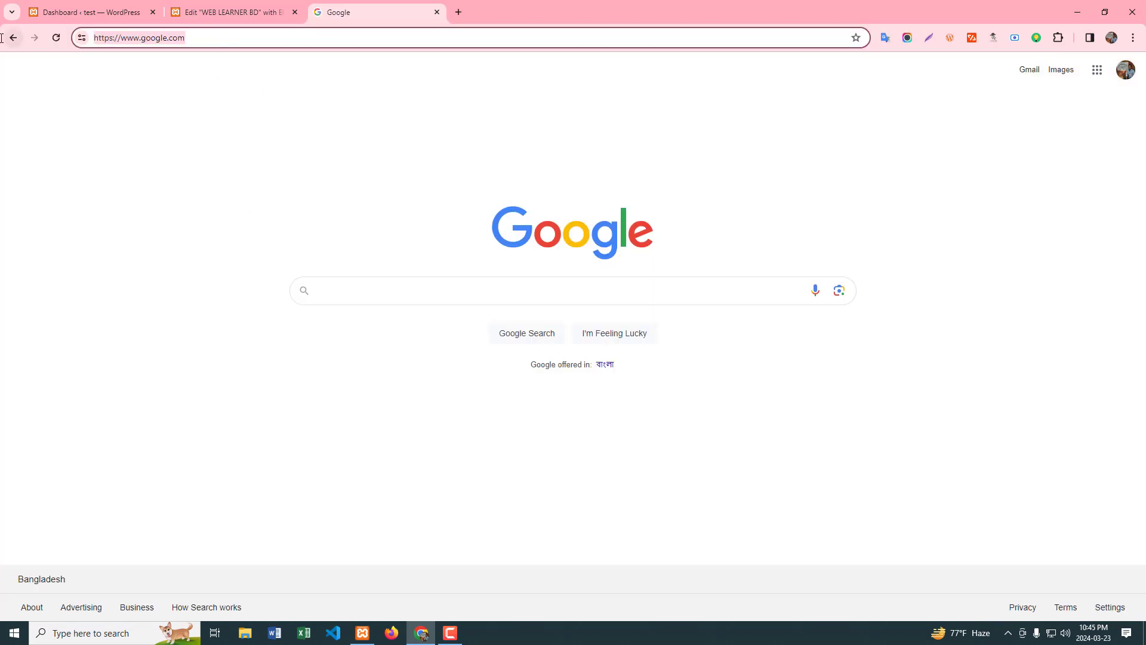
{"action": "left_click", "coordinate": [182, 1]}
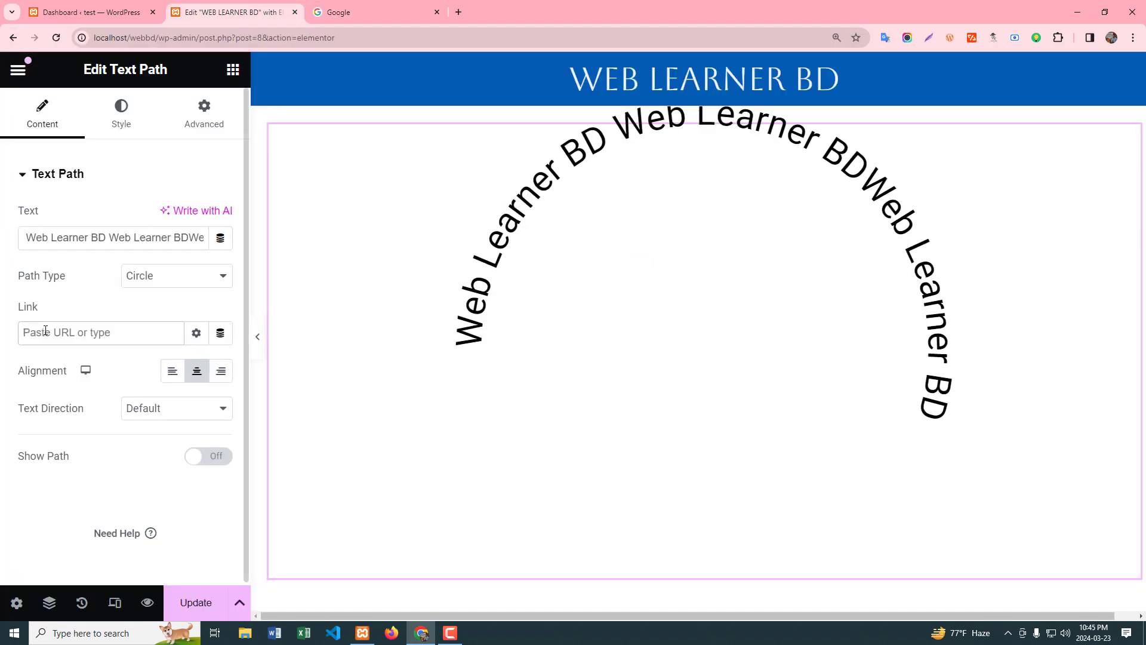
{"action": "left_click", "coordinate": [46, 330]}
{"action": "key", "text": "ctrl+v"}
{"action": "left_click", "coordinate": [188, 604]}
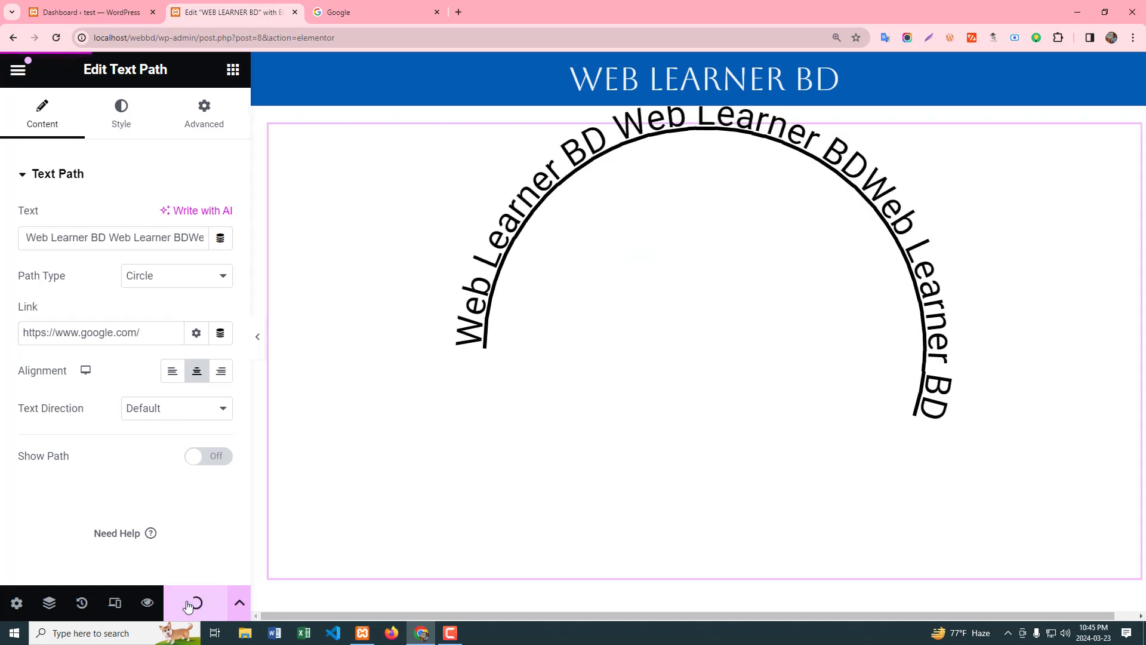
Preview the page, follow the curved text's link to test it, and close the preview tab
{"action": "left_click", "coordinate": [148, 602]}
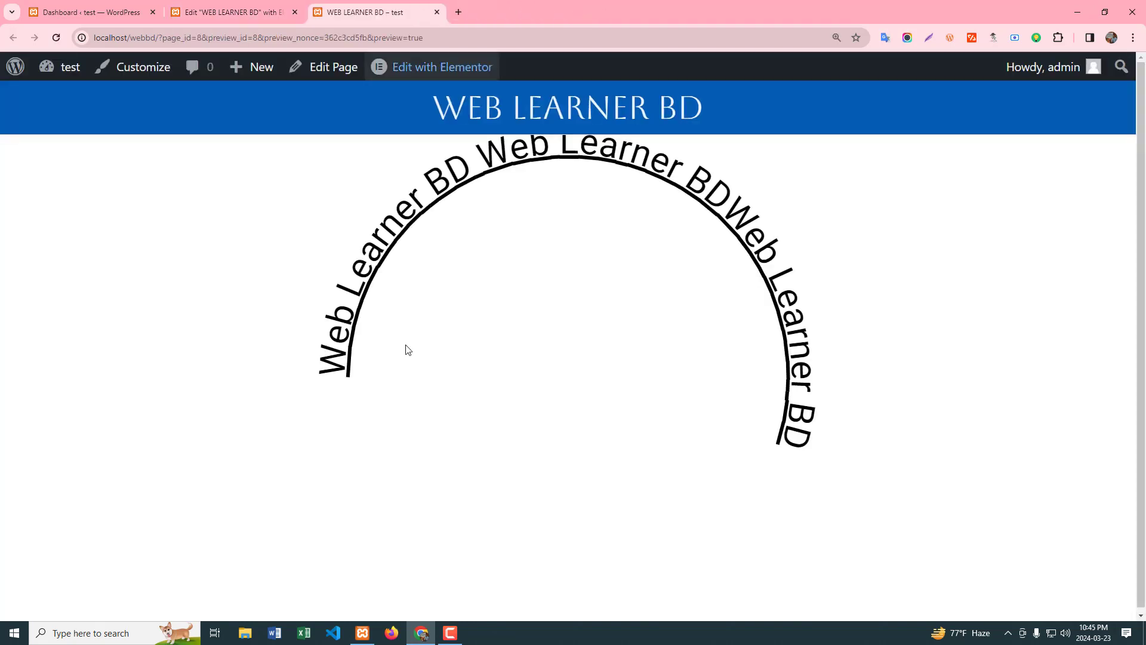
{"action": "left_click", "coordinate": [400, 219]}
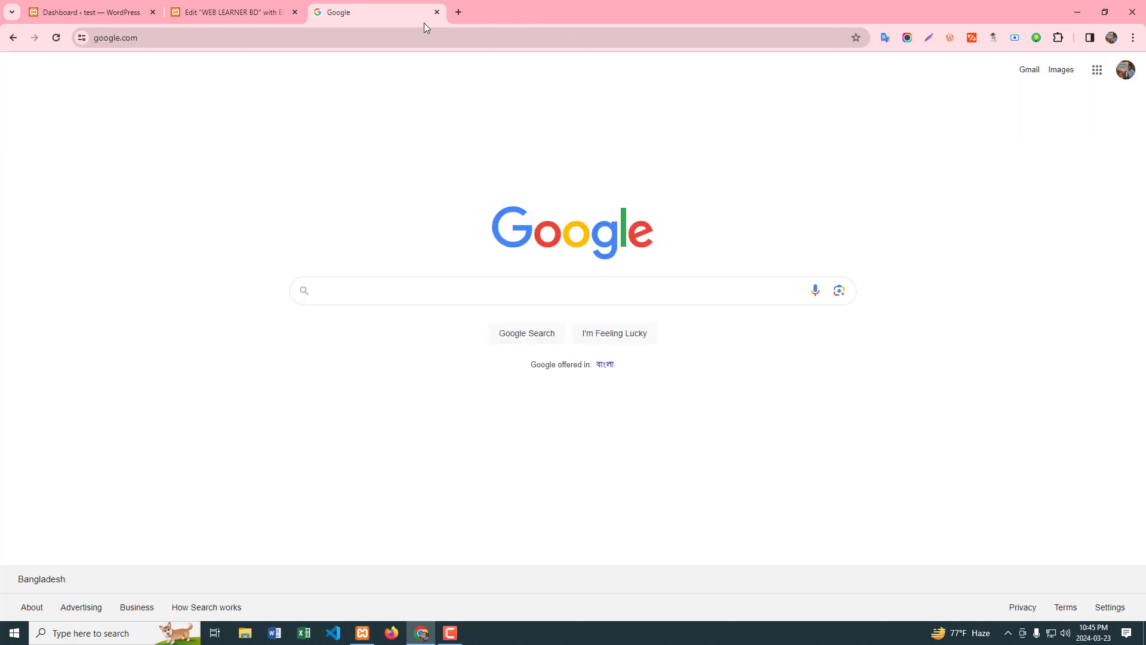
{"action": "left_click", "coordinate": [436, 12]}
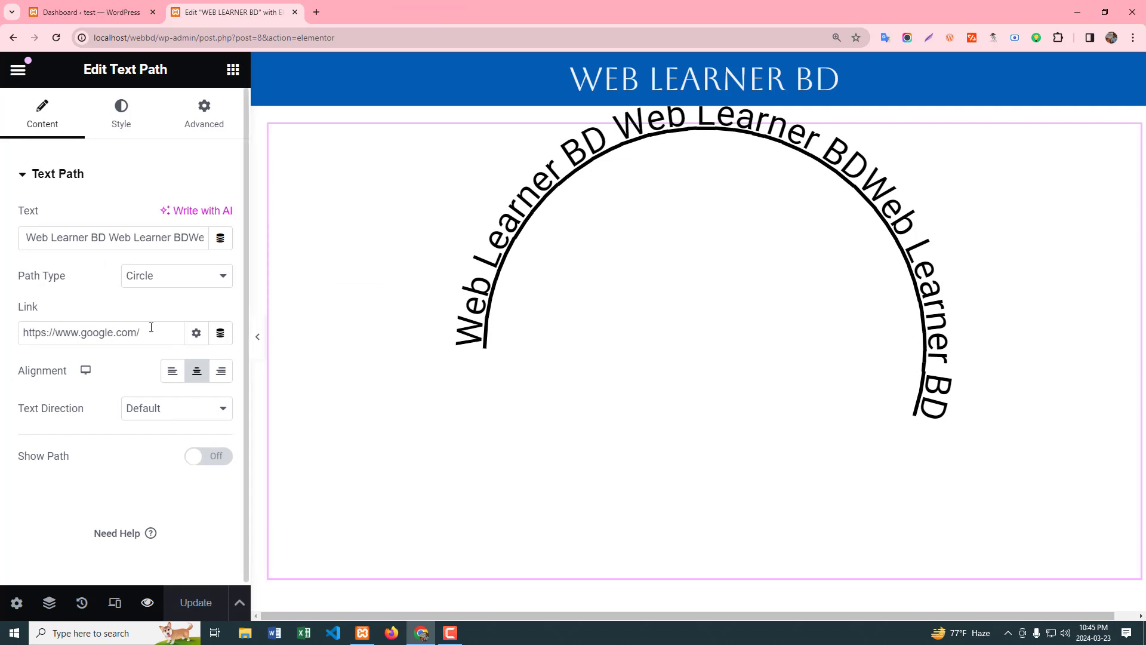
Remove the Google link from the text path, and try Right alignment before returning to Center
{"action": "left_click_drag", "start_coordinate": [151, 327], "coordinate": [3, 332]}
{"action": "key", "text": "BackSpace"}
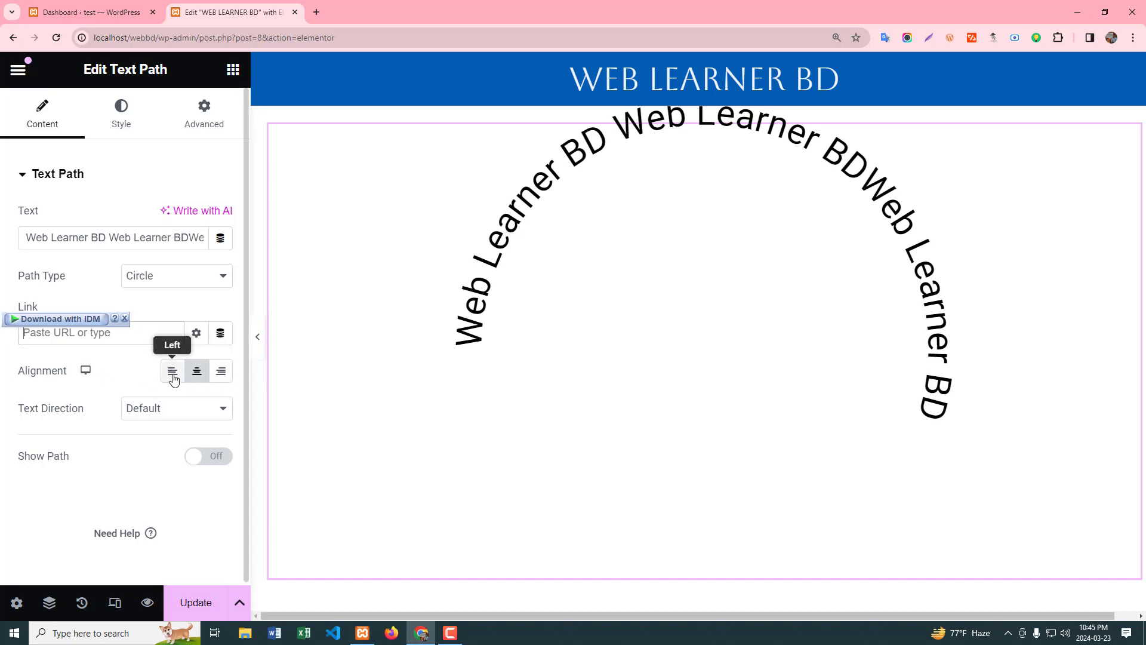
{"action": "left_click", "coordinate": [220, 371]}
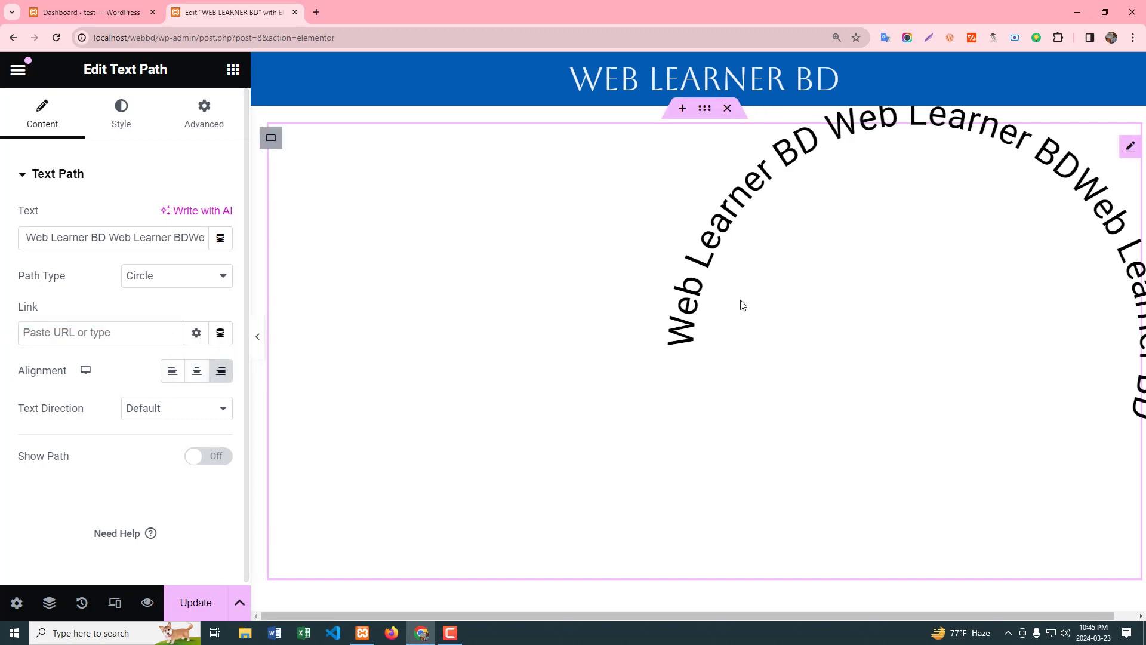
{"action": "left_click", "coordinate": [197, 375]}
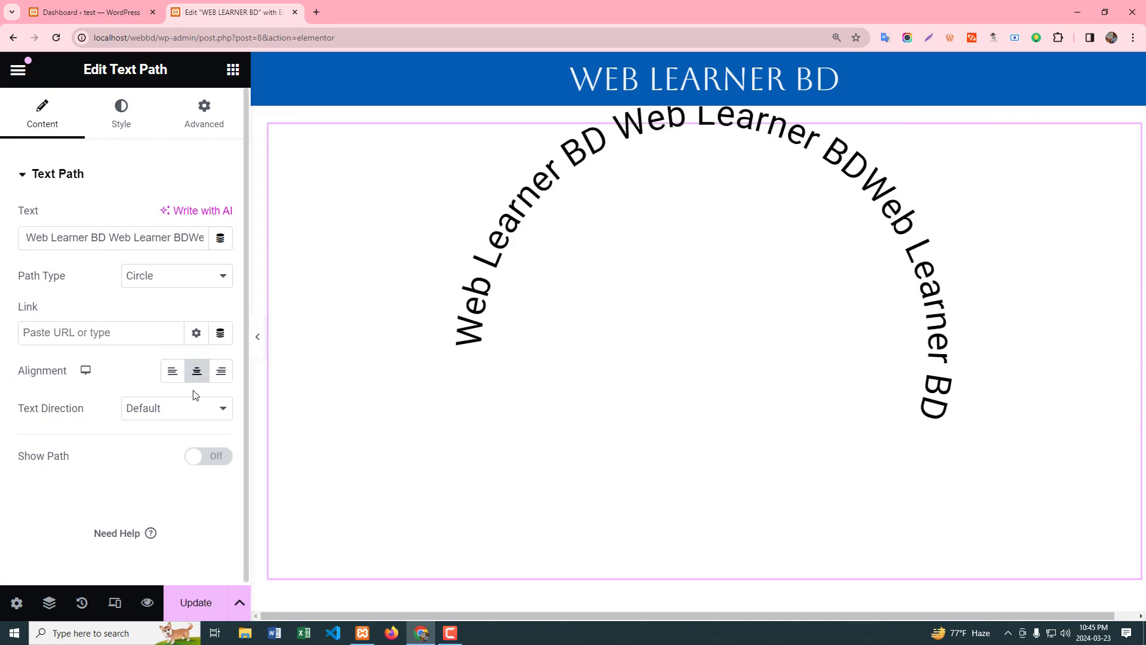
Check the text direction options, keep Default, and turn on the display of the circular path
{"action": "left_click", "coordinate": [148, 416]}
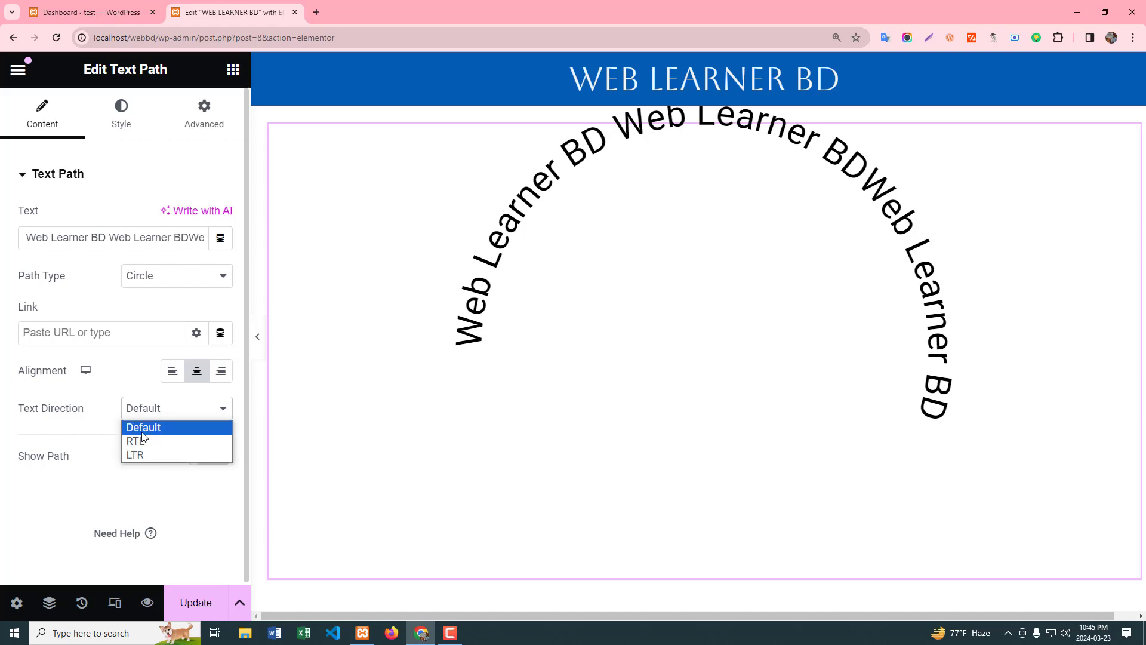
{"action": "left_click", "coordinate": [67, 424]}
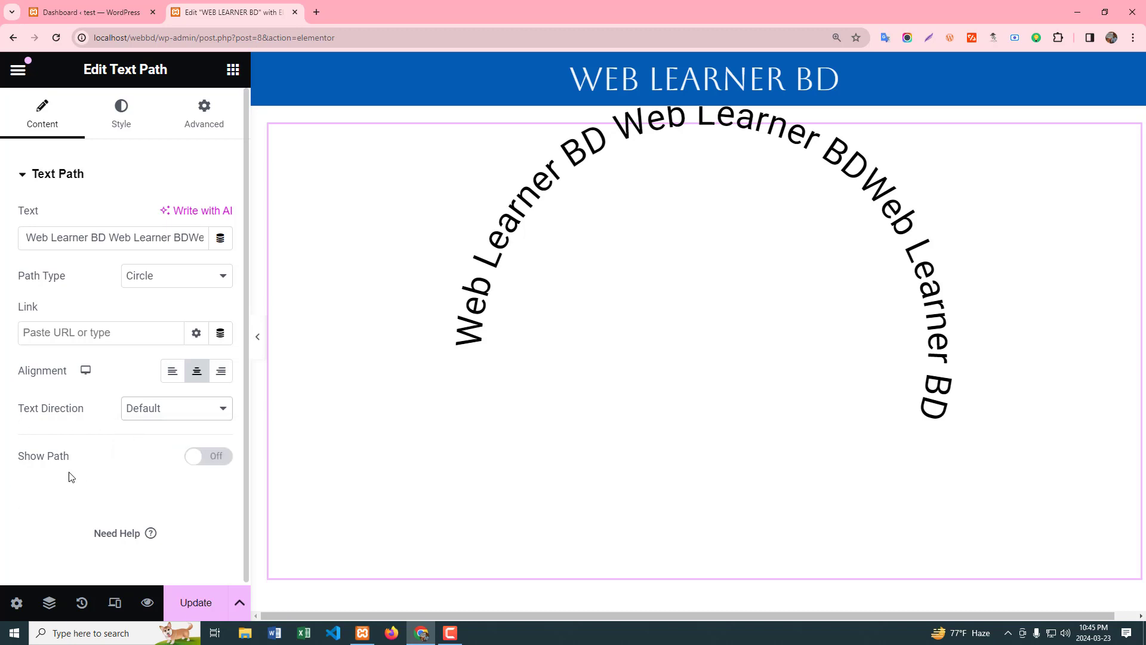
{"action": "left_click", "coordinate": [218, 466]}
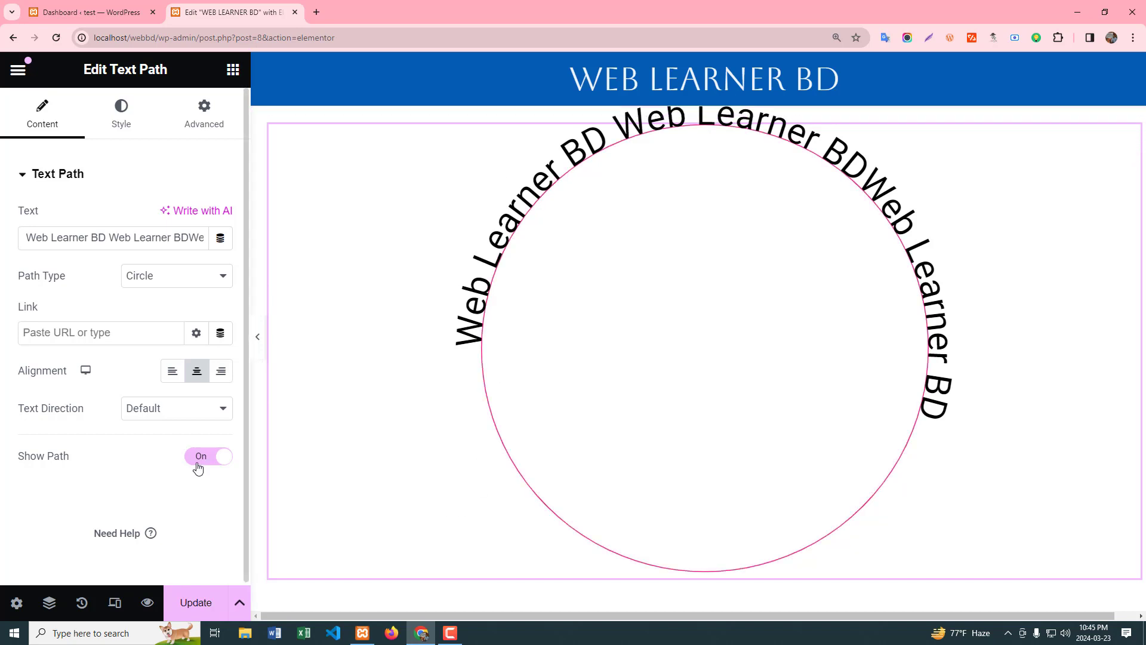
Set the text path's size to 250 px and its rotation to 0 degrees
{"action": "left_click", "coordinate": [121, 123]}
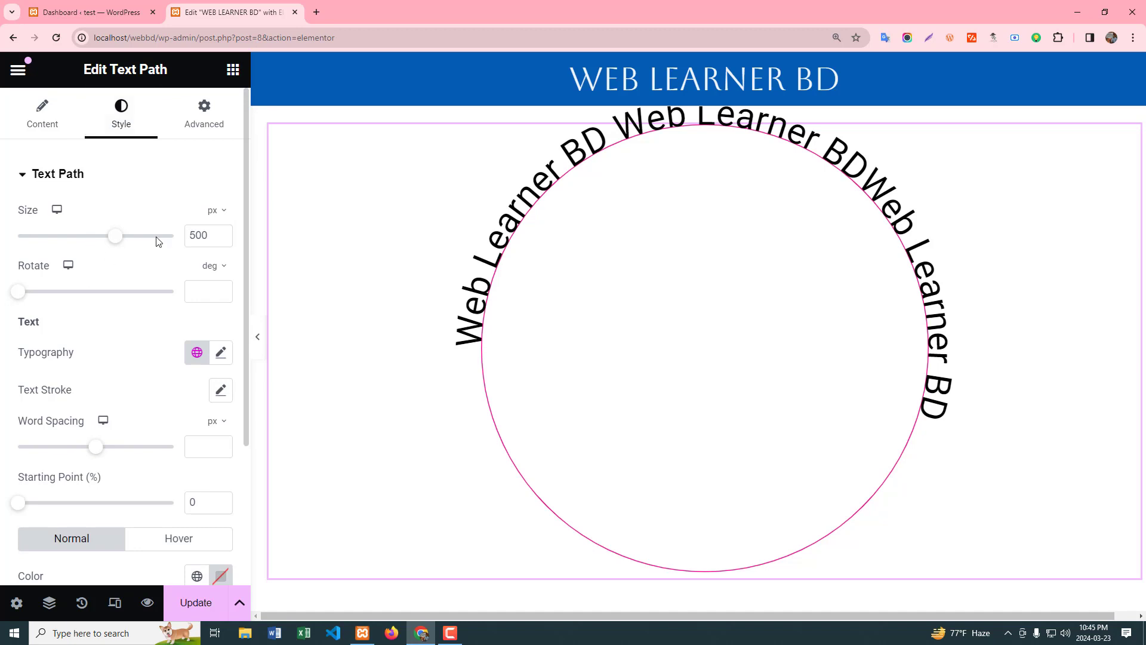
{"action": "left_click_drag", "start_coordinate": [114, 237], "coordinate": [67, 237]}
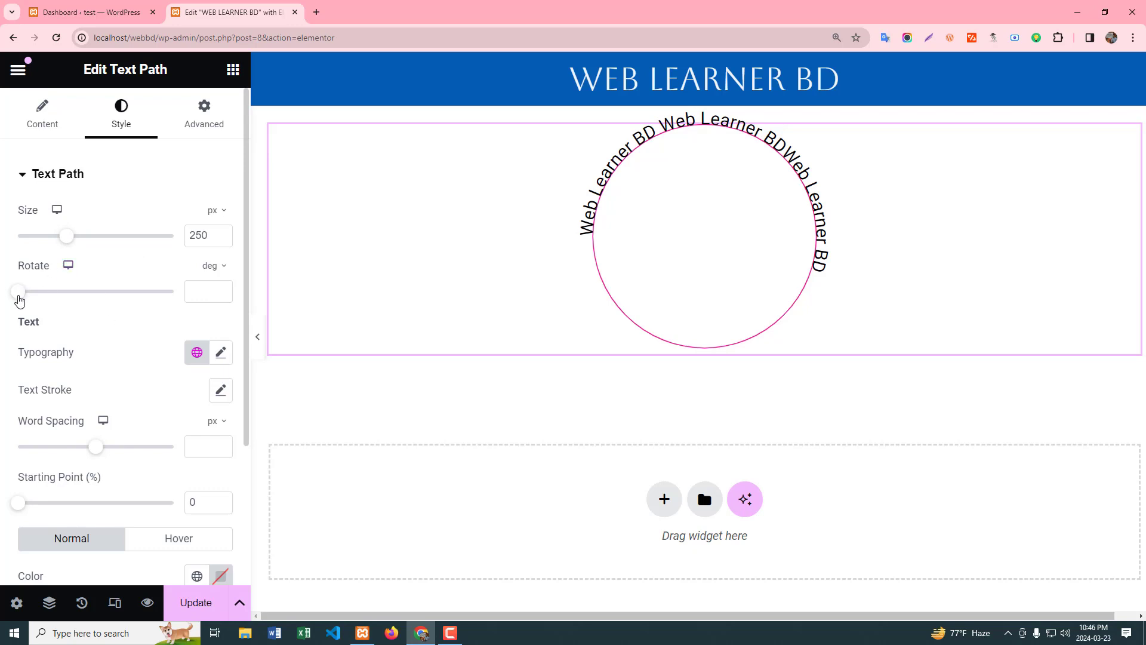
{"action": "mouse_move", "coordinate": [19, 295]}
{"action": "left_mouse_down"}
{"action": "mouse_move", "coordinate": [141, 312]}
{"action": "mouse_move", "coordinate": [59, 291]}
{"action": "mouse_move", "coordinate": [4, 298]}
{"action": "left_mouse_up"}
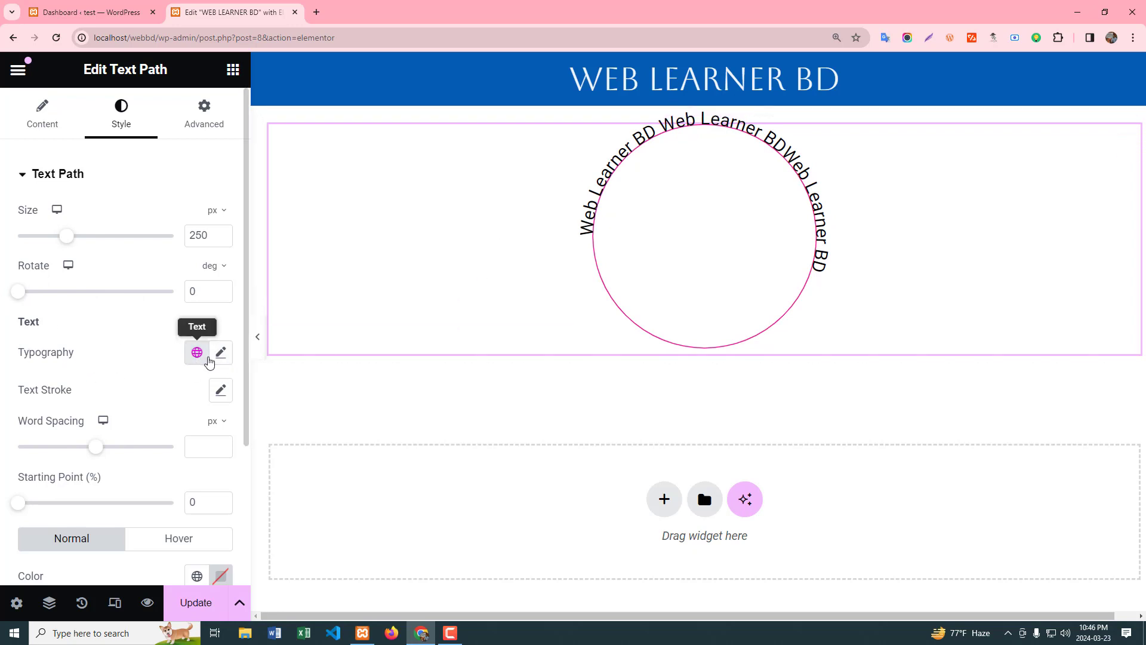
Customize the text path's typography with a font size of 34
{"action": "left_click", "coordinate": [227, 356]}
{"action": "scroll", "coordinate": [179, 442], "scroll_direction": "down", "scroll_amount": 2}
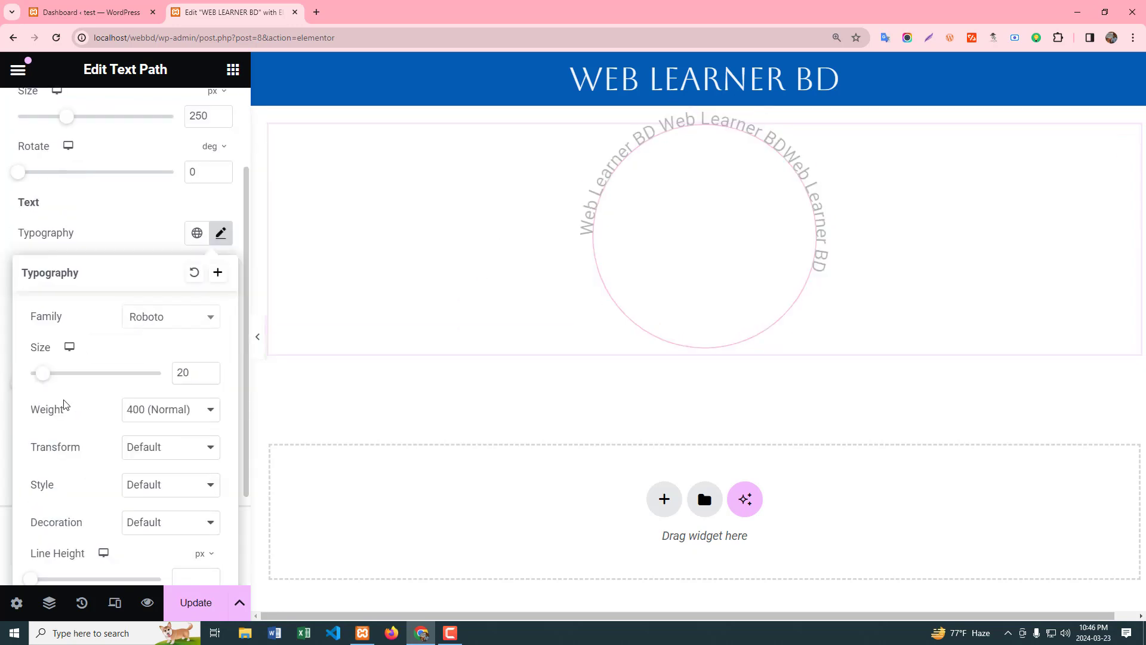
{"action": "left_click_drag", "start_coordinate": [43, 381], "coordinate": [52, 383]}
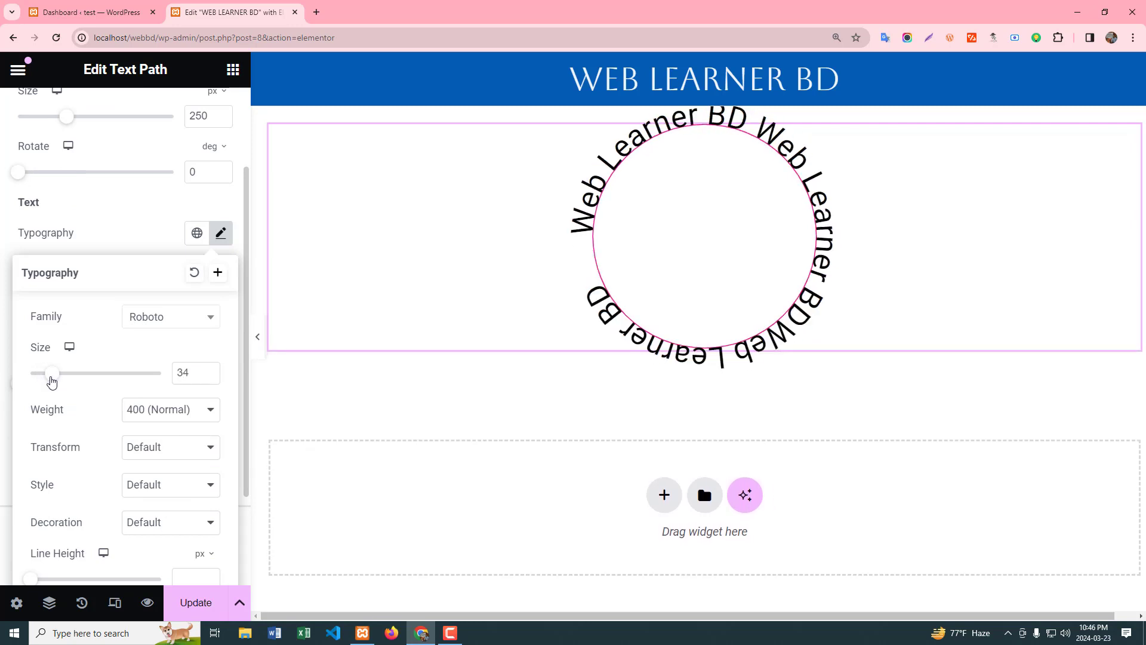
{"action": "left_click", "coordinate": [102, 232]}
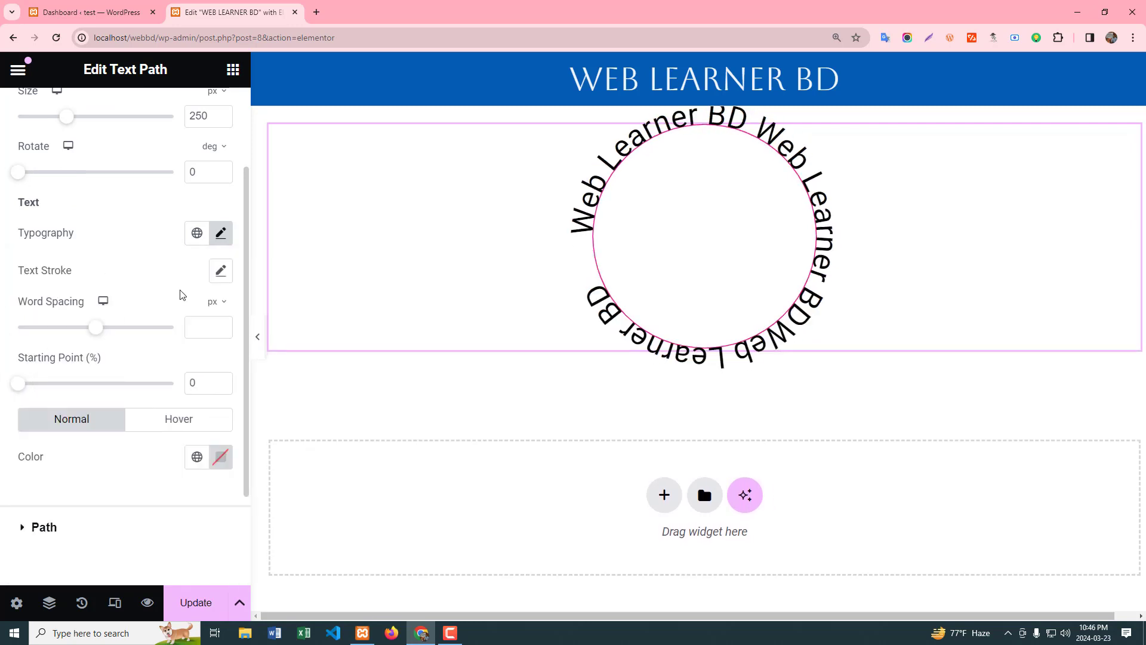
Set the word spacing to 6 px and try the starting point before returning it to 0%
{"action": "left_click_drag", "start_coordinate": [97, 334], "coordinate": [118, 338]}
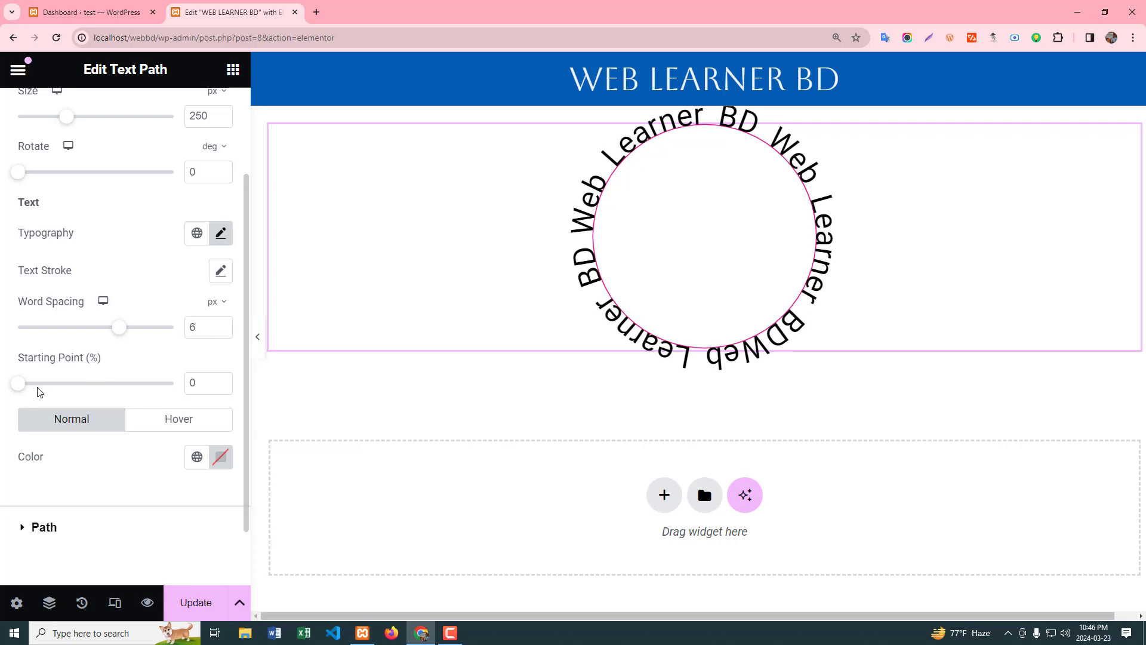
{"action": "left_click_drag", "start_coordinate": [18, 387], "coordinate": [11, 394]}
{"action": "mouse_move", "coordinate": [13, 388]}
{"action": "left_mouse_down"}
{"action": "mouse_move", "coordinate": [39, 389]}
{"action": "mouse_move", "coordinate": [4, 393]}
{"action": "left_mouse_up"}
Set the normal-state color of the curved text to bright red
{"action": "scroll", "coordinate": [106, 364], "scroll_direction": "down", "scroll_amount": 1}
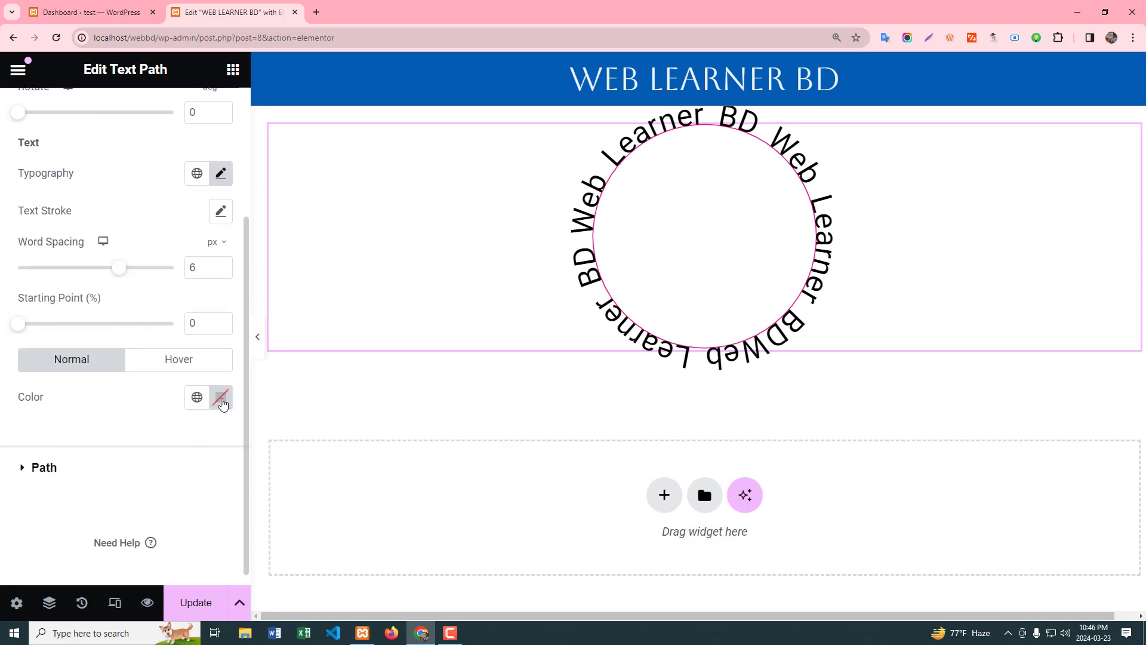
{"action": "left_click", "coordinate": [221, 397]}
{"action": "left_click", "coordinate": [220, 298]}
{"action": "left_click_drag", "start_coordinate": [220, 299], "coordinate": [324, 167]}
{"action": "left_click", "coordinate": [2, 408]}
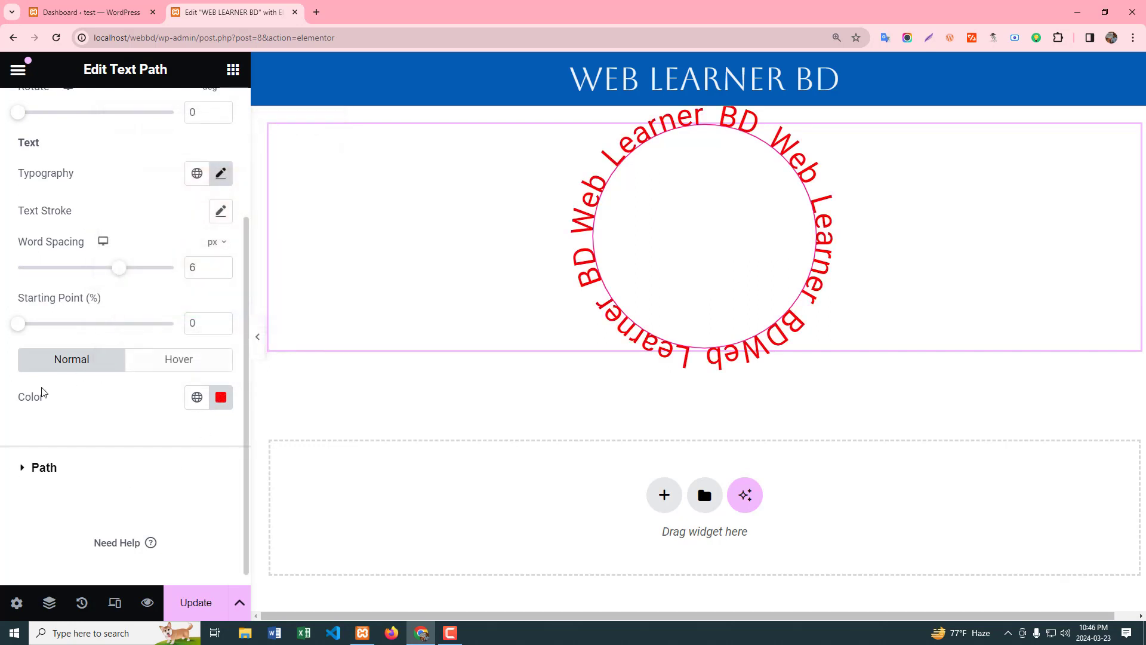
Set the hover-state color of the curved text to bright green
{"action": "left_click", "coordinate": [174, 359]}
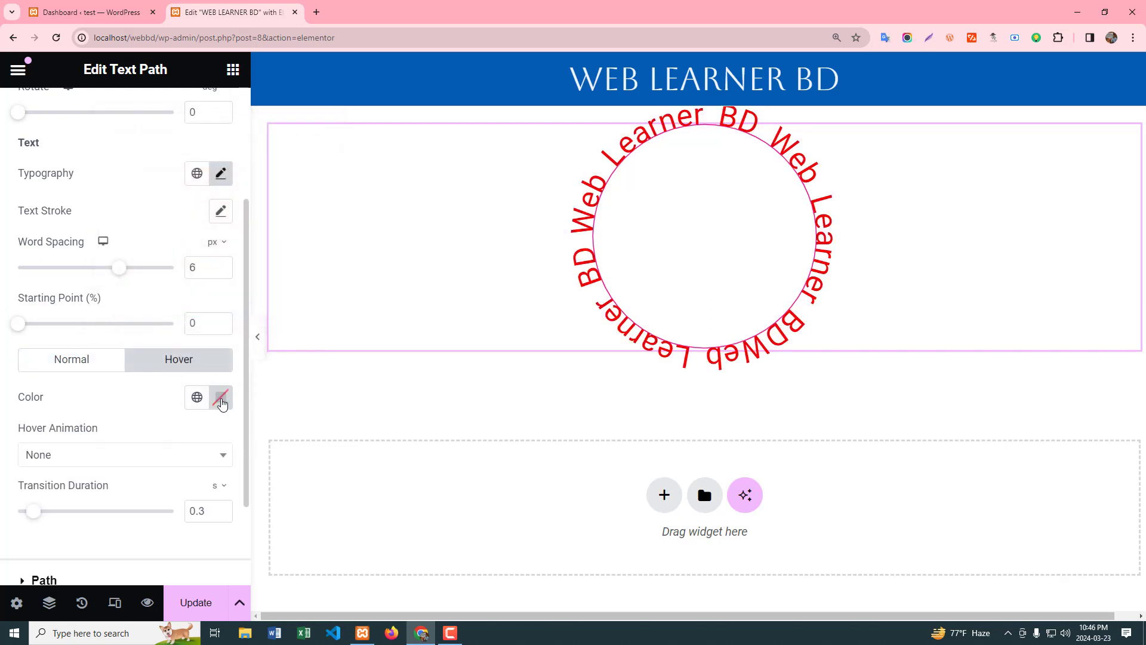
{"action": "left_click", "coordinate": [220, 396]}
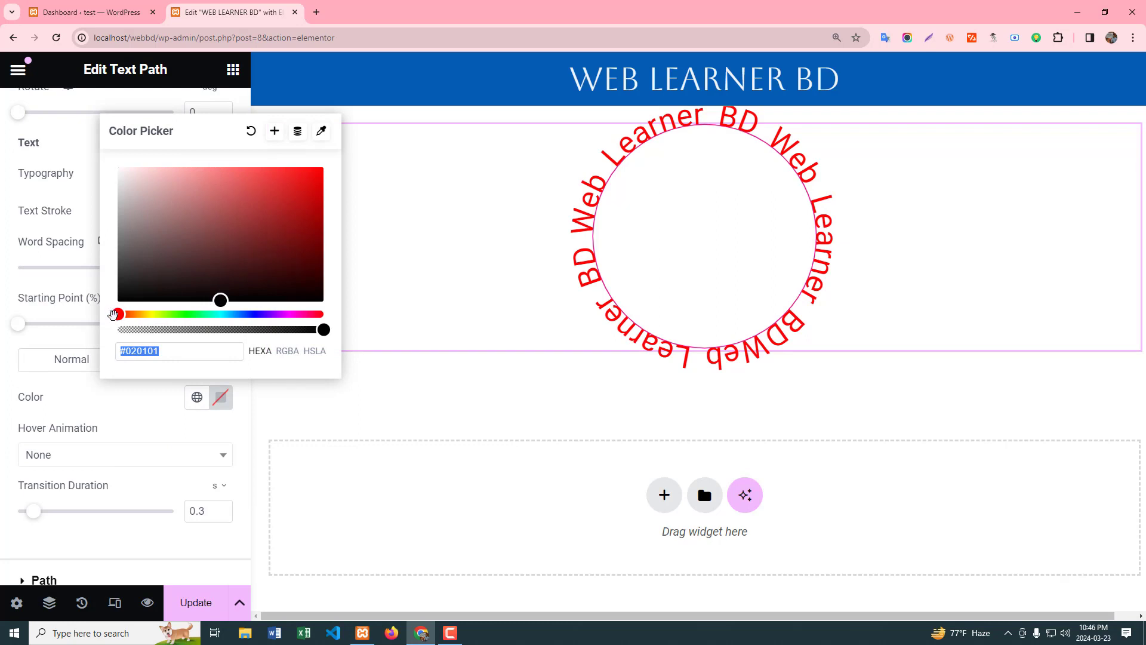
{"action": "left_click_drag", "start_coordinate": [117, 314], "coordinate": [335, 157]}
{"action": "left_click", "coordinate": [1, 455]}
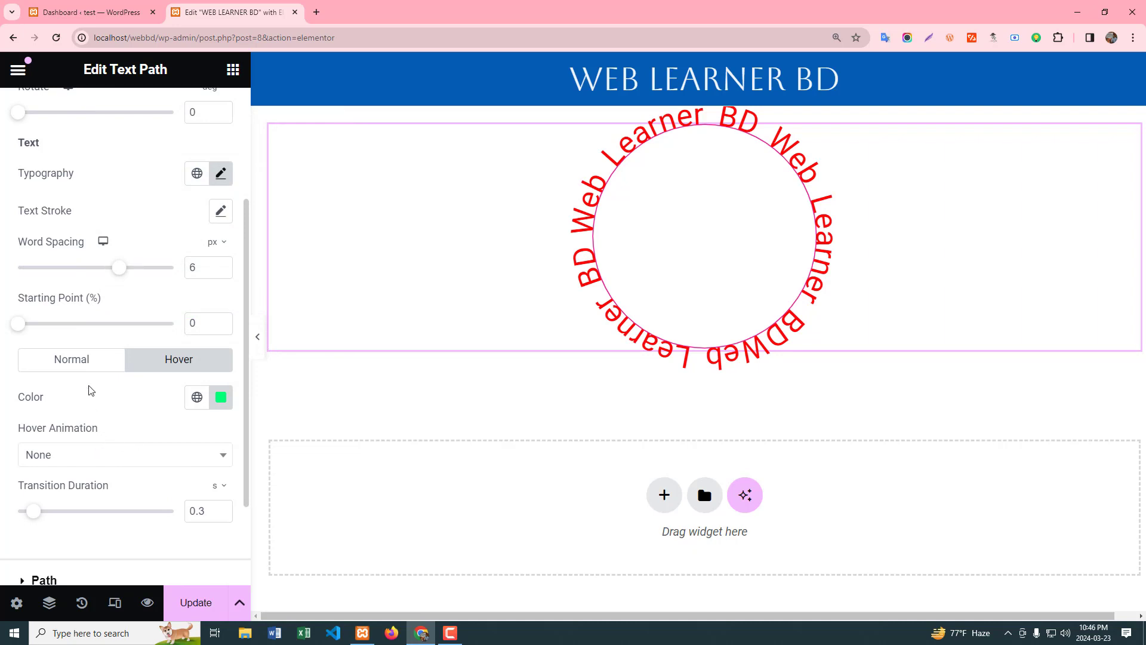
Compare the text's normal and hover settings, and try the Bounce In and Skew hover animations
{"action": "left_click", "coordinate": [84, 361]}
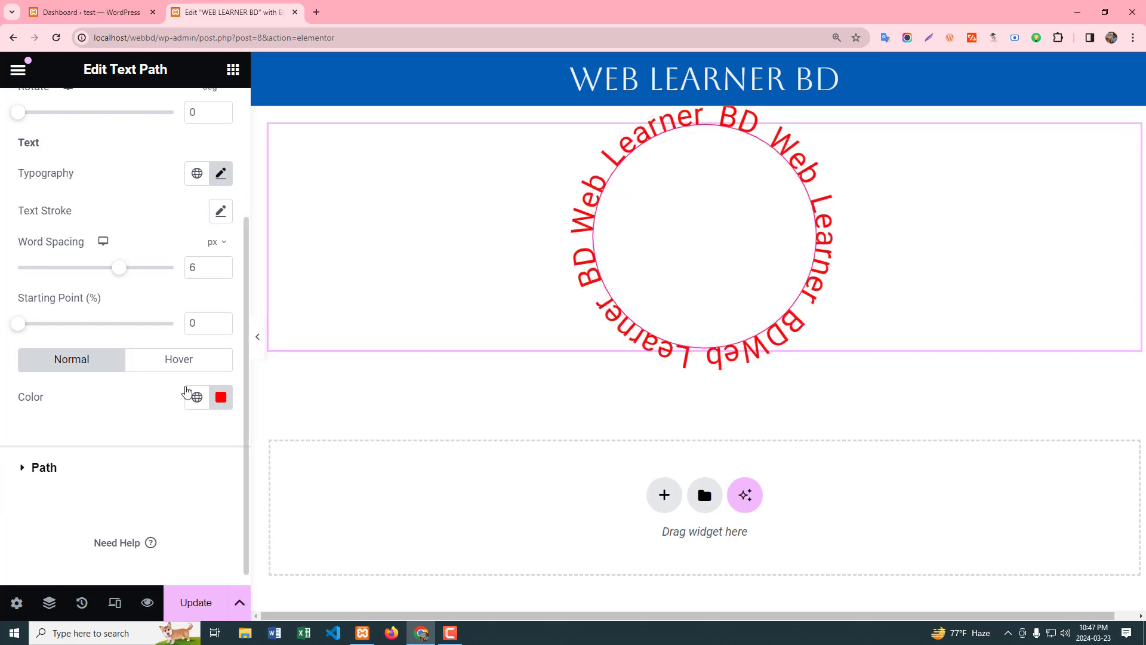
{"action": "left_click", "coordinate": [164, 362]}
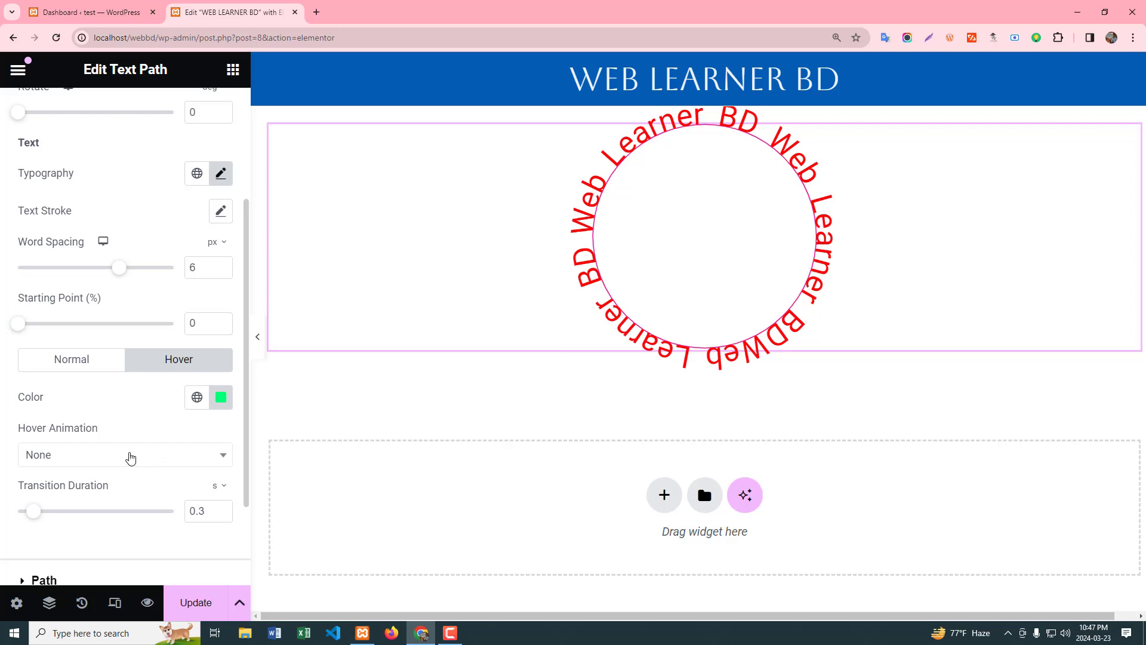
{"action": "left_click", "coordinate": [128, 456]}
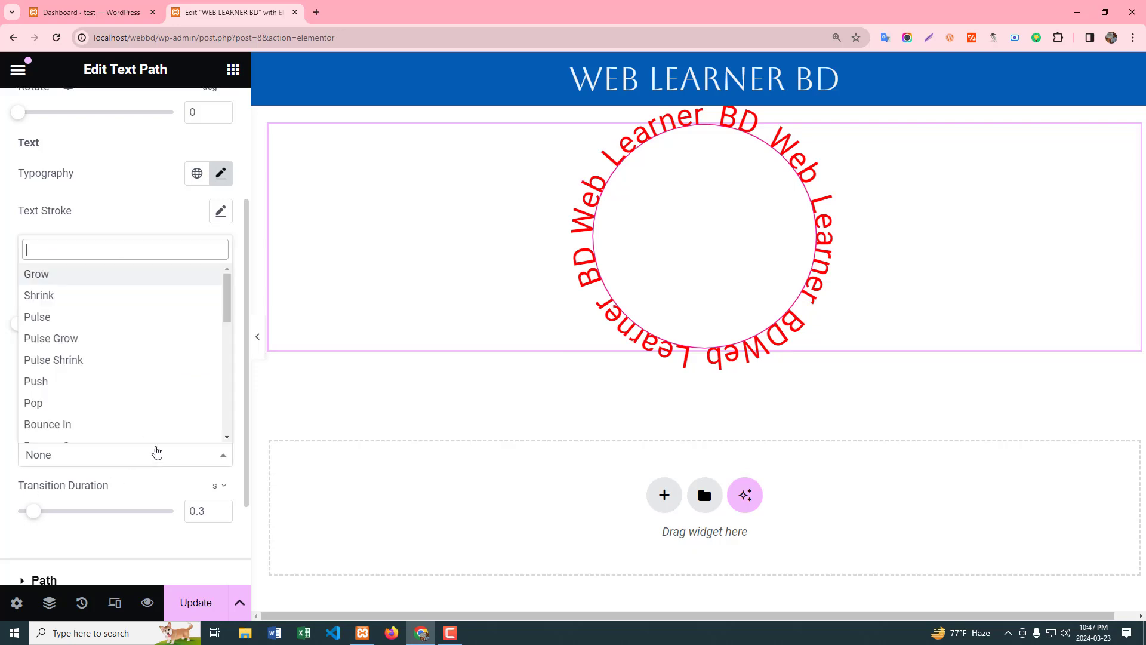
{"action": "left_click", "coordinate": [70, 430]}
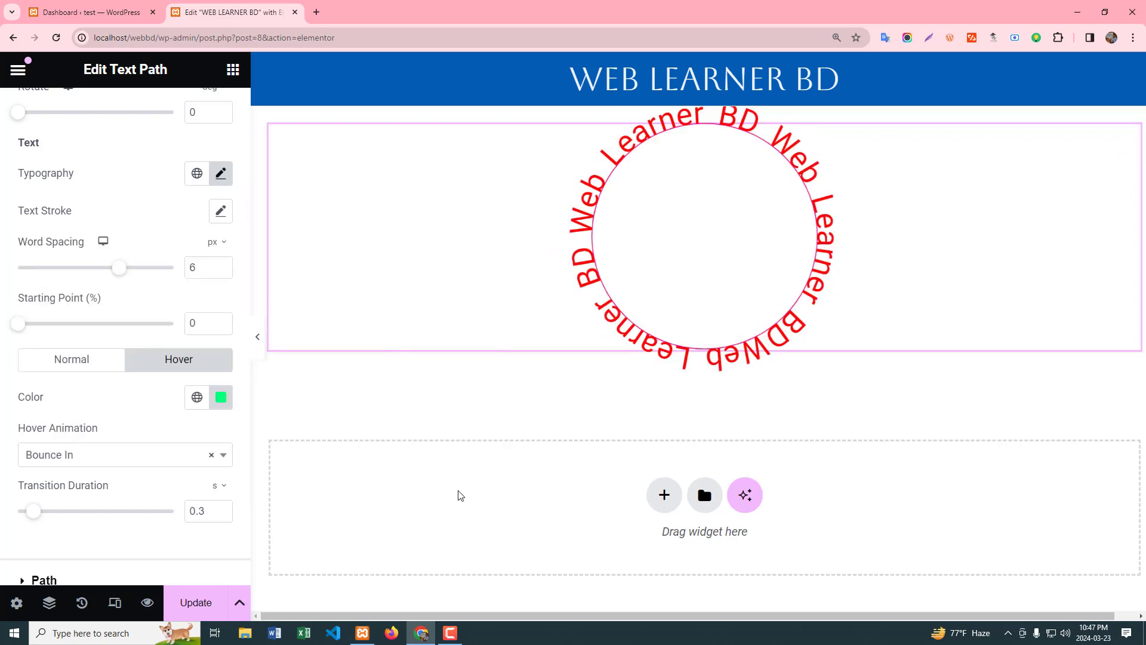
{"action": "left_click", "coordinate": [120, 452]}
{"action": "scroll", "coordinate": [135, 346], "scroll_direction": "down", "scroll_amount": 3}
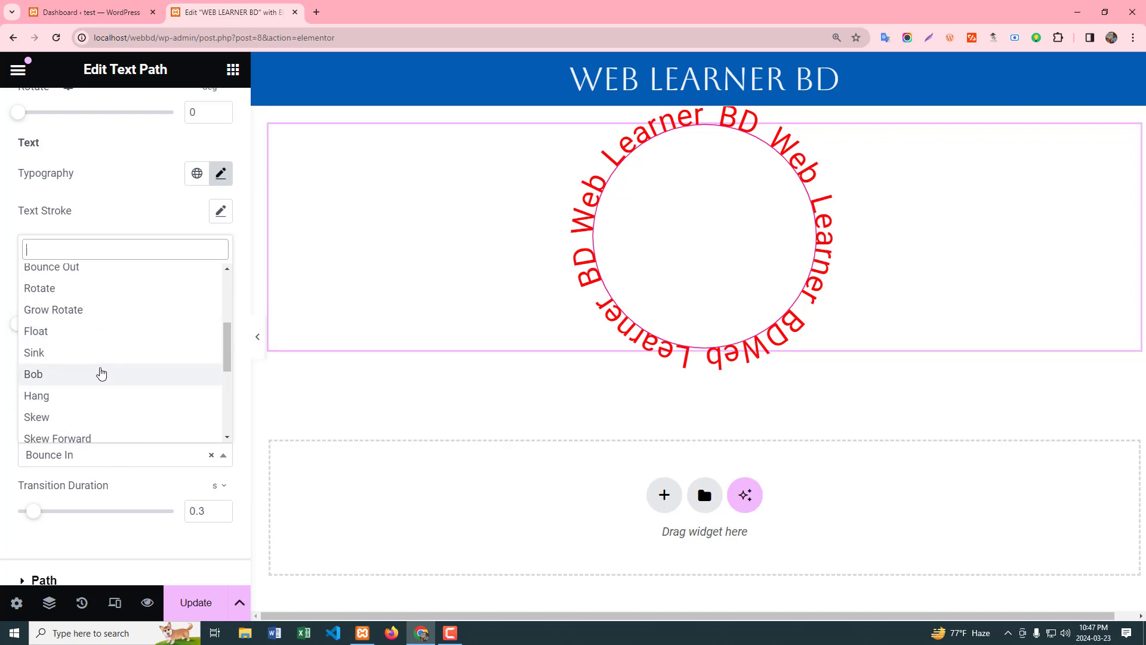
{"action": "left_click", "coordinate": [56, 417]}
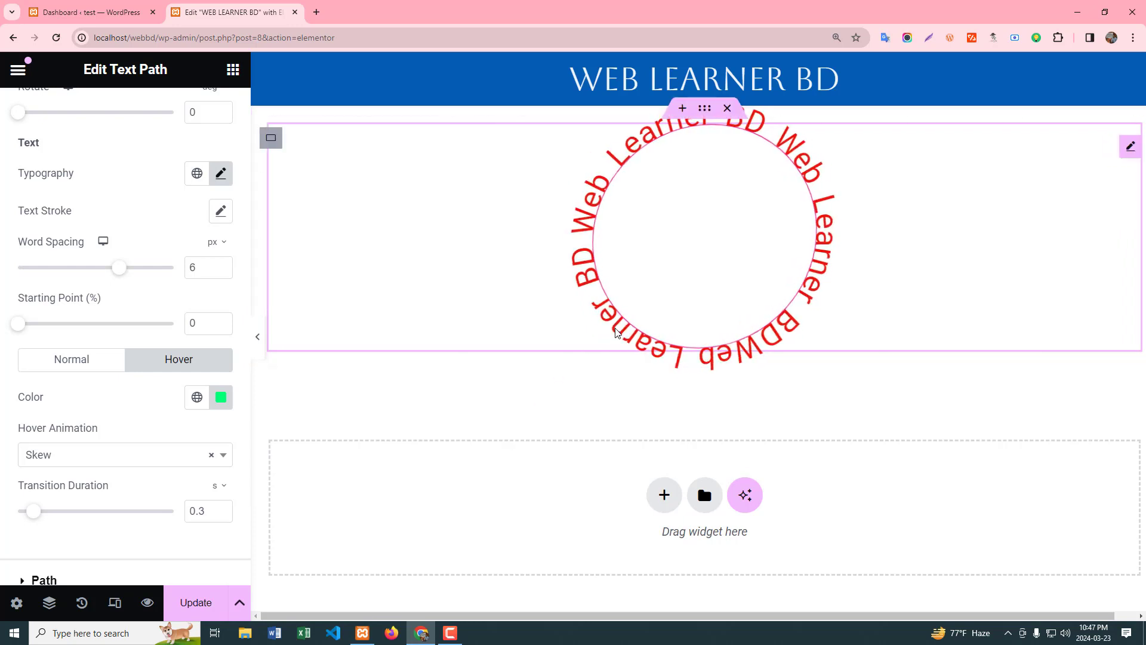
Set the curved text's hover animation to Buzz and test it on the page
{"action": "left_click", "coordinate": [116, 466]}
{"action": "scroll", "coordinate": [128, 383], "scroll_direction": "down", "scroll_amount": 3}
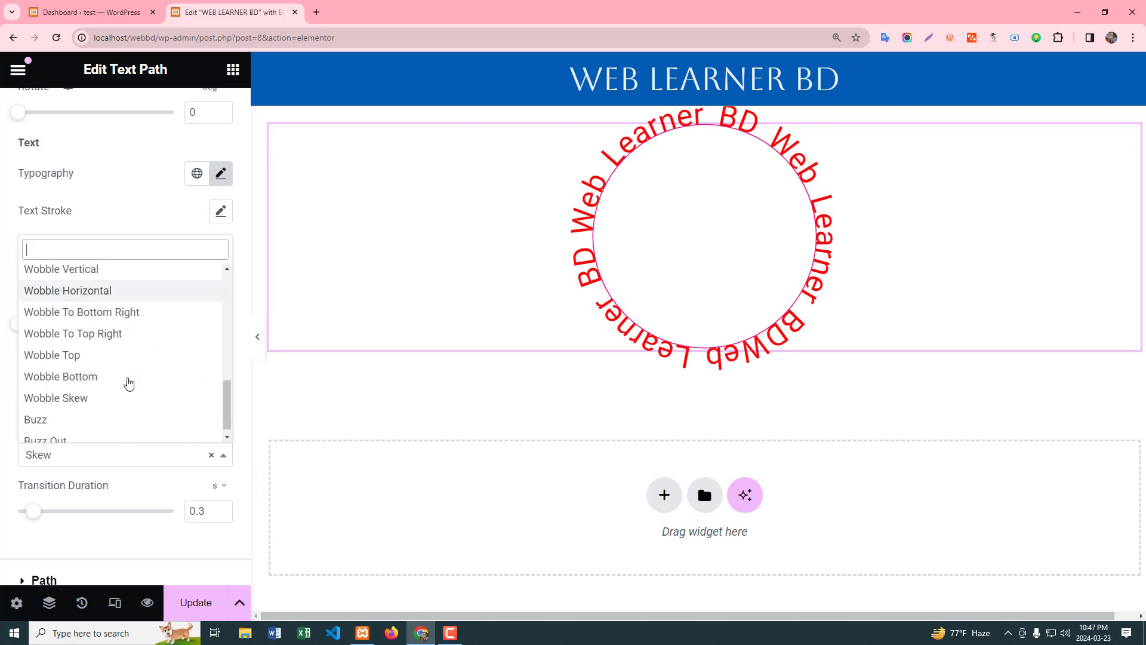
{"action": "left_click", "coordinate": [42, 410]}
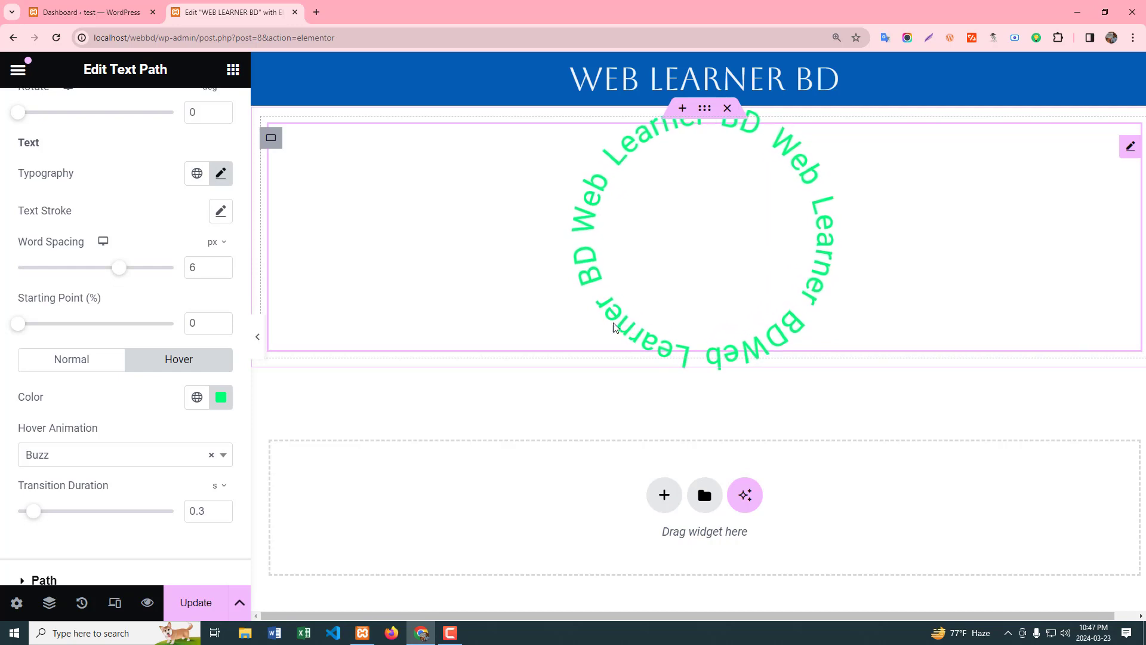
Fill the circular path with the light dusty pink #DBBEBE in its normal state
{"action": "scroll", "coordinate": [99, 390], "scroll_direction": "down", "scroll_amount": 2}
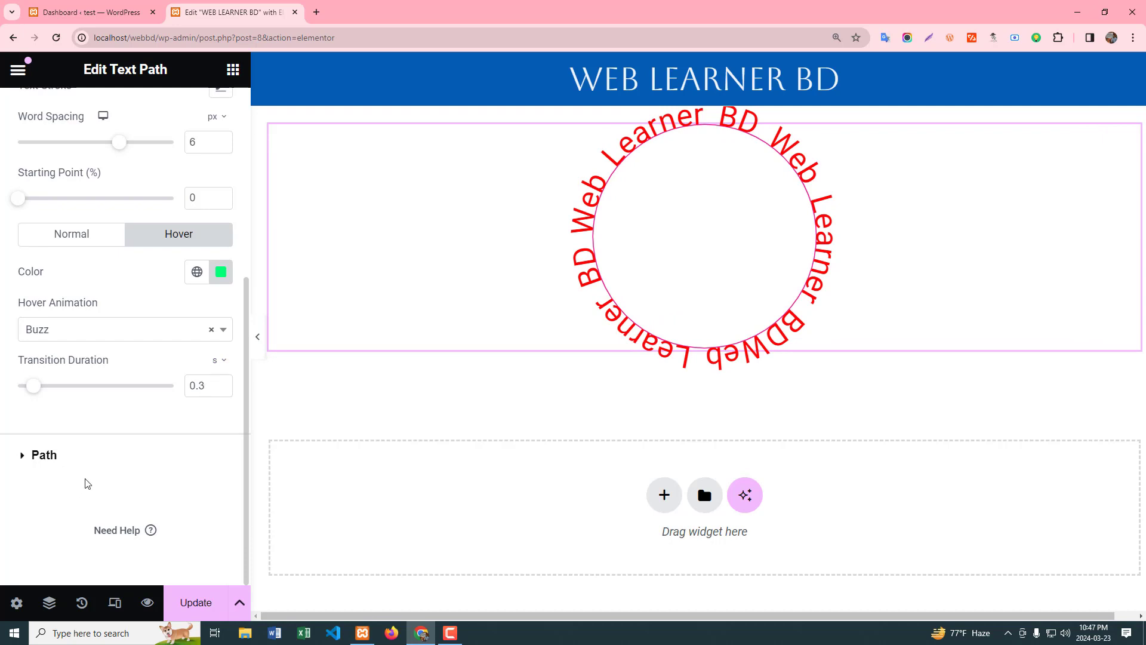
{"action": "left_click", "coordinate": [77, 239]}
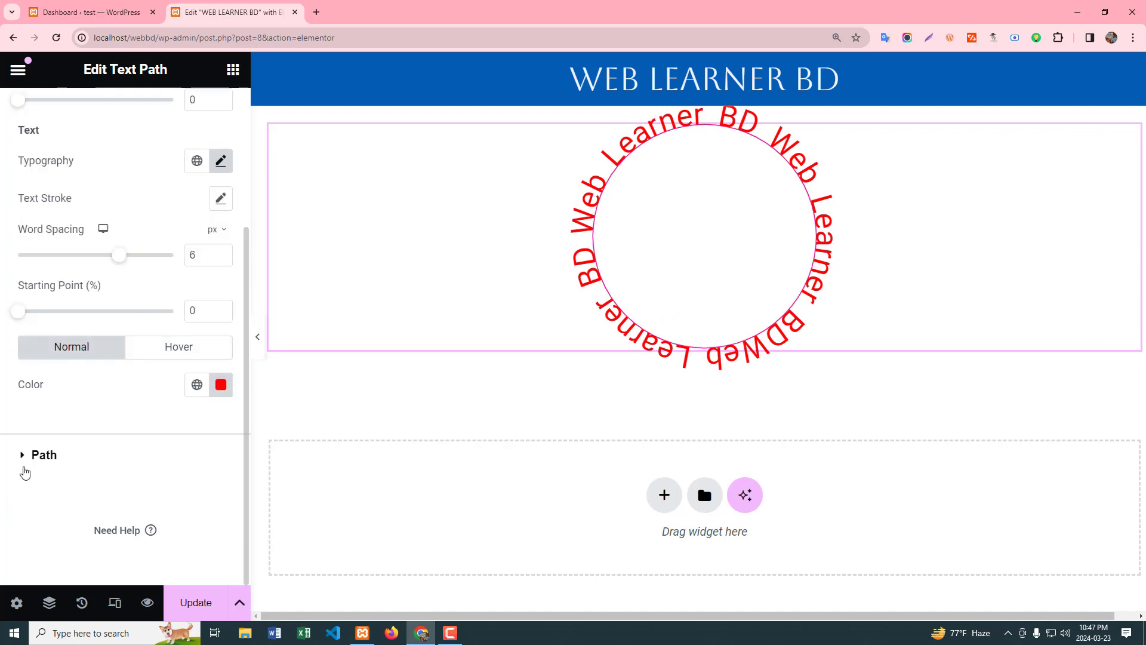
{"action": "left_click", "coordinate": [19, 461]}
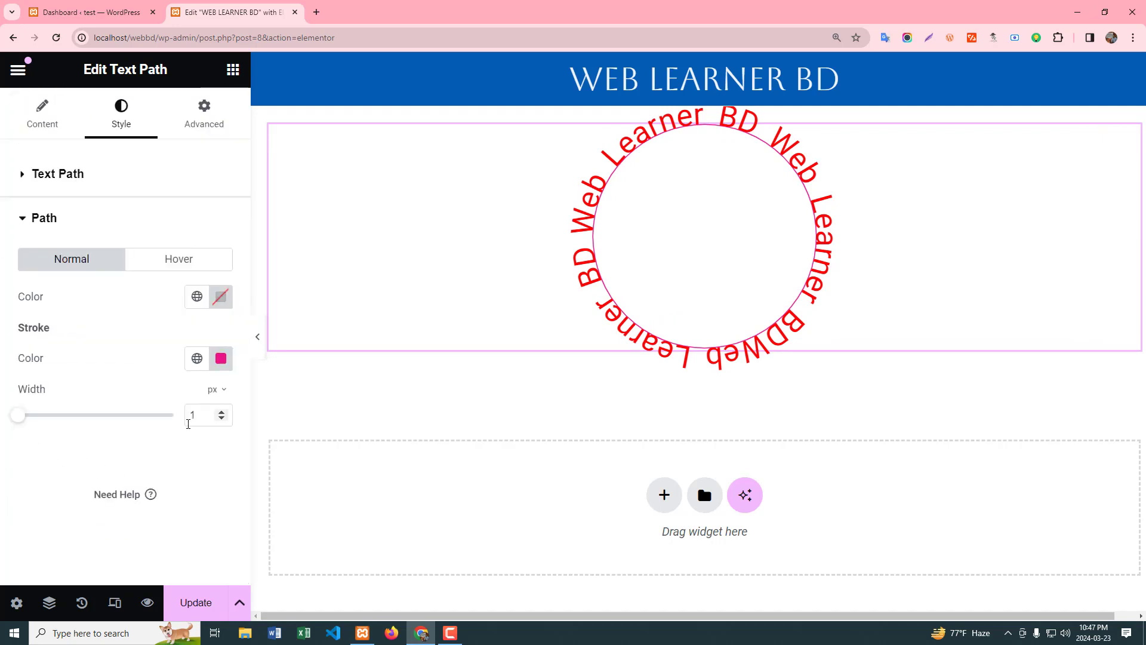
{"action": "left_click", "coordinate": [230, 298]}
{"action": "left_click_drag", "start_coordinate": [222, 500], "coordinate": [145, 388]}
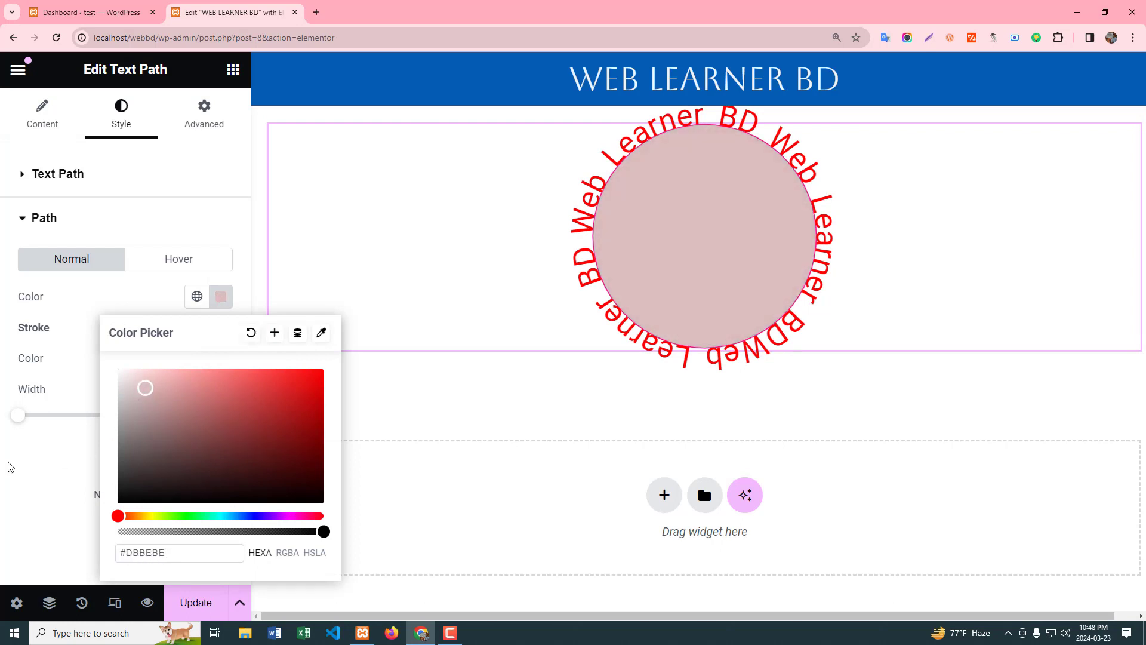
{"action": "left_click", "coordinate": [8, 478]}
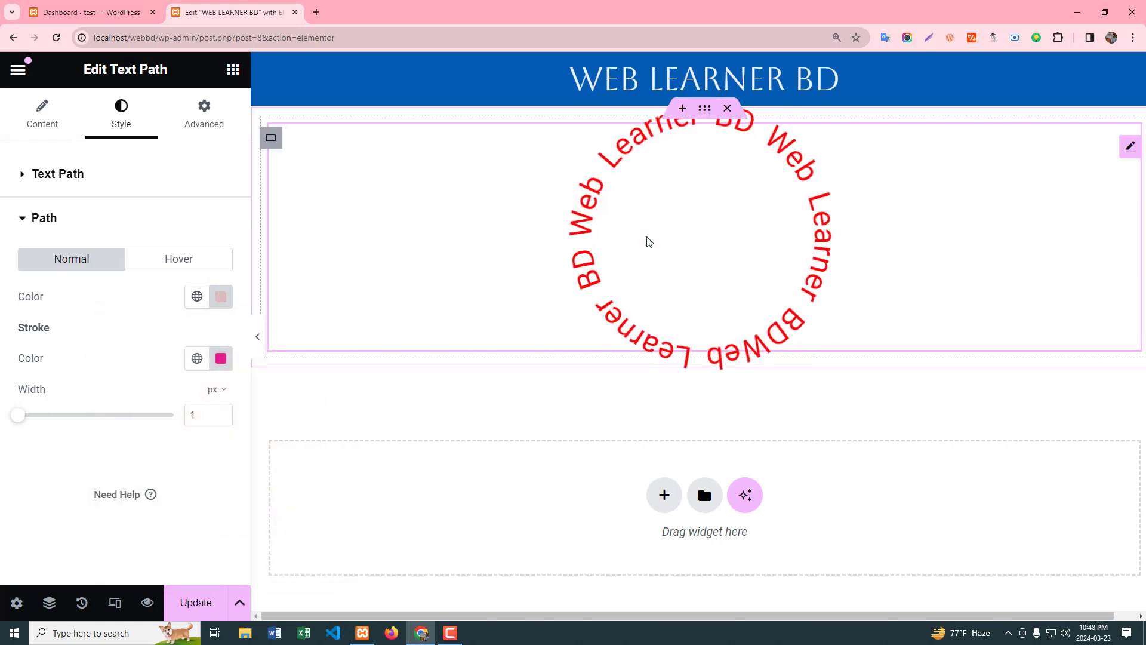
Set the path's hover-state fill color to dark gray #3D3C3C
{"action": "left_click", "coordinate": [166, 262]}
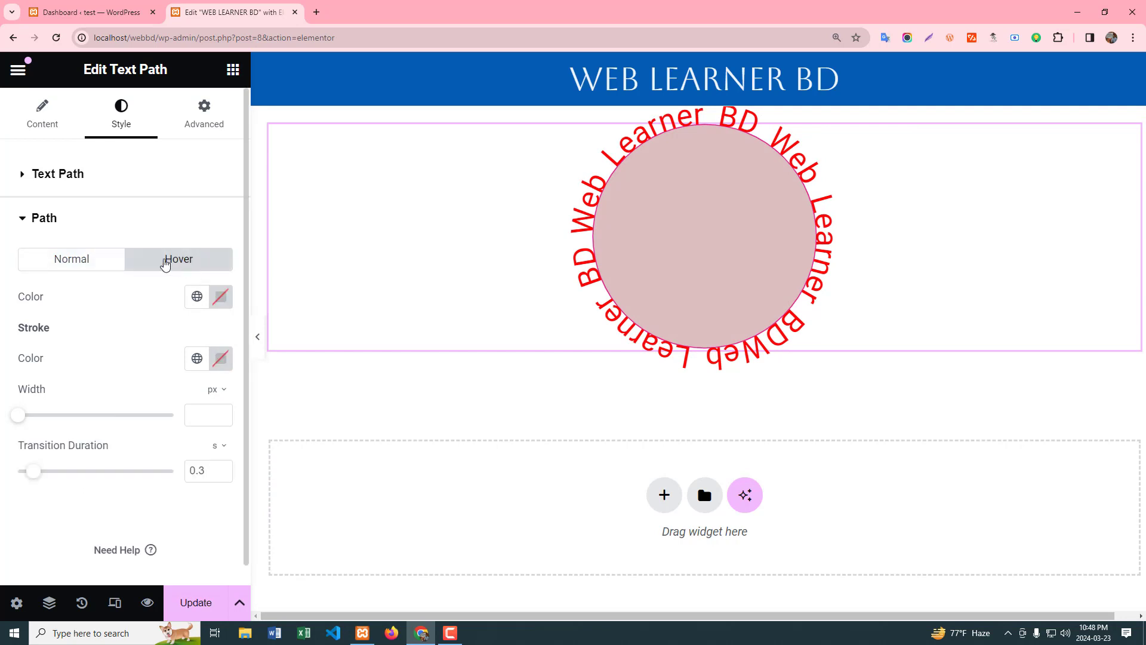
{"action": "left_click", "coordinate": [224, 301]}
{"action": "left_click", "coordinate": [161, 477]}
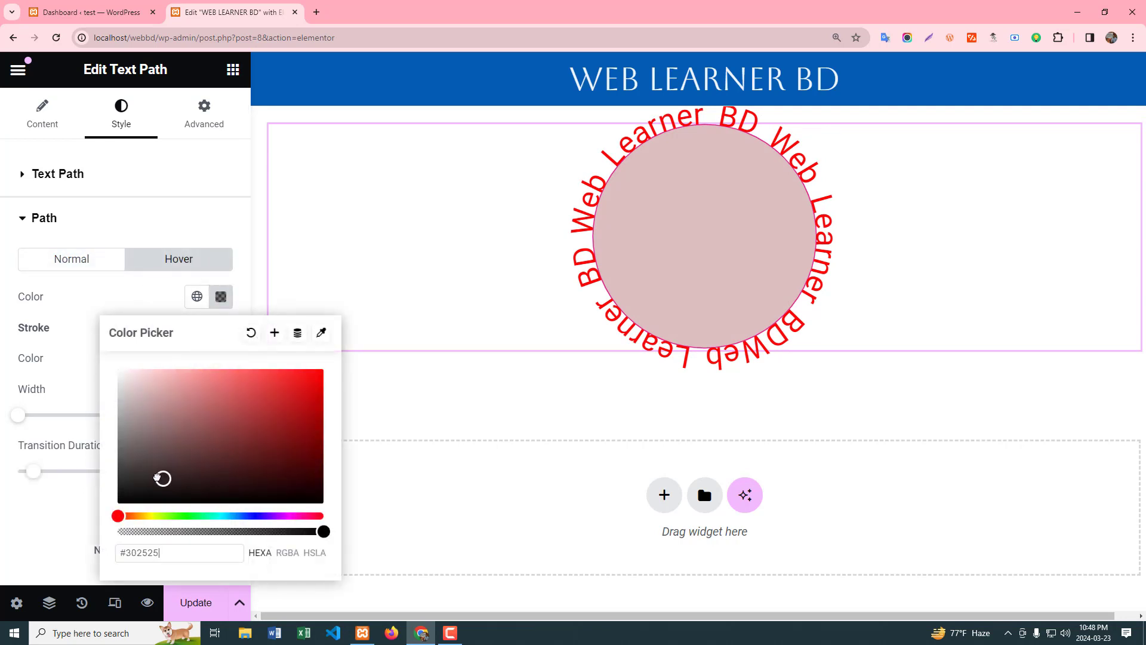
{"action": "left_click_drag", "start_coordinate": [161, 477], "coordinate": [121, 471]}
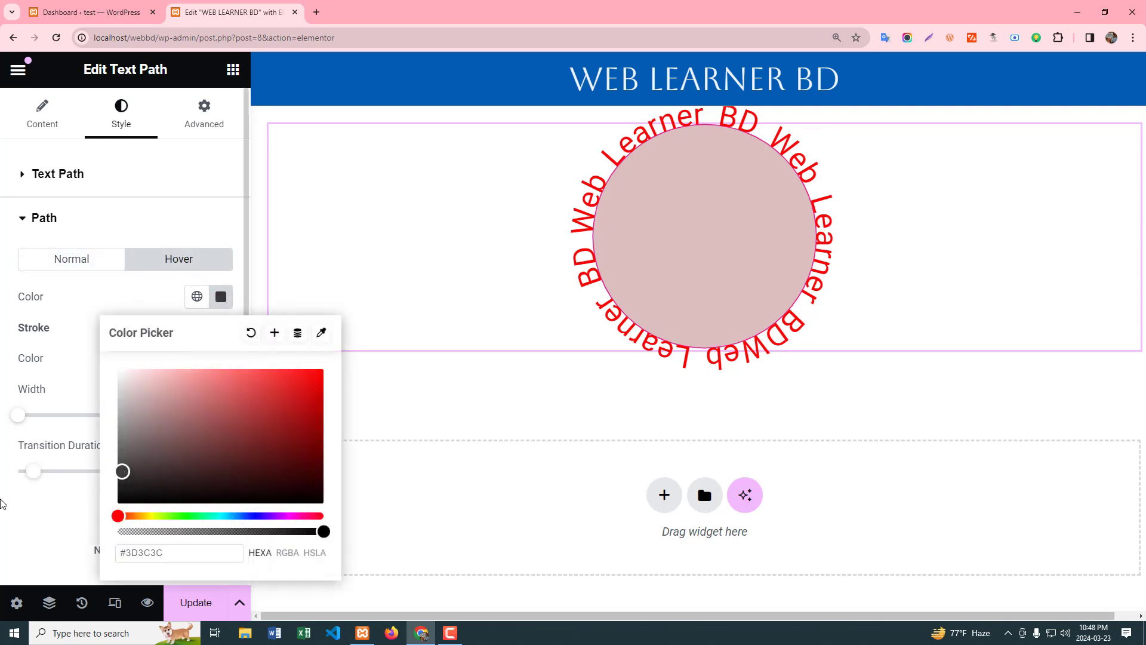
{"action": "left_click", "coordinate": [2, 504]}
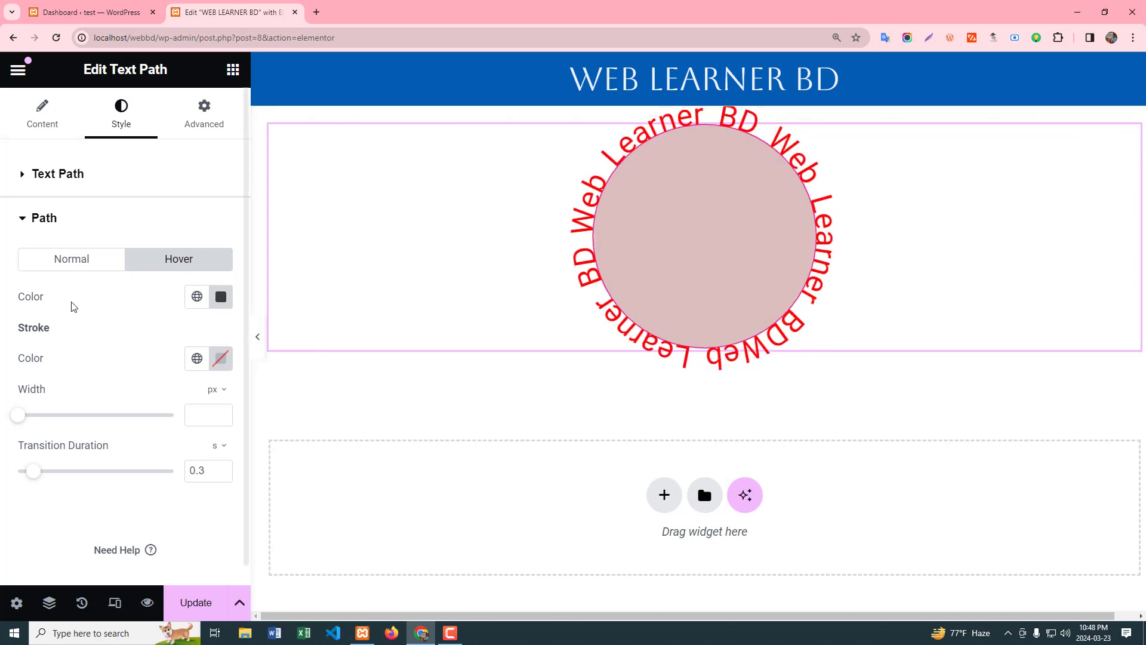
Set the circular path's normal stroke to blue #173CE8 with a width of 5 px
{"action": "left_click", "coordinate": [72, 258]}
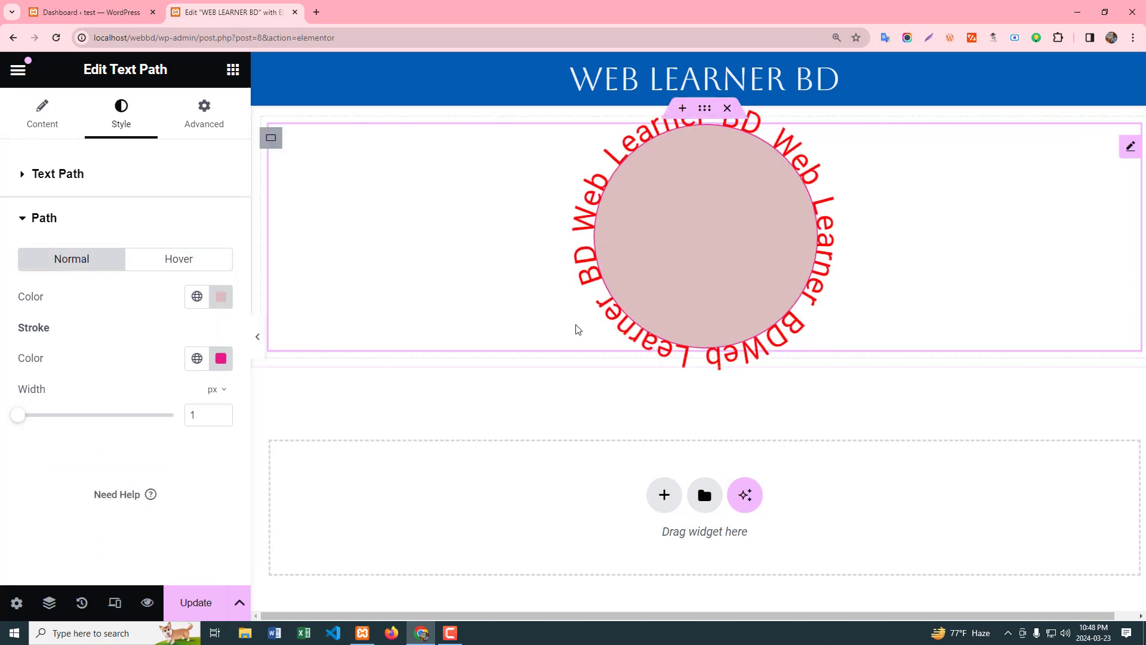
{"action": "left_click", "coordinate": [221, 358]}
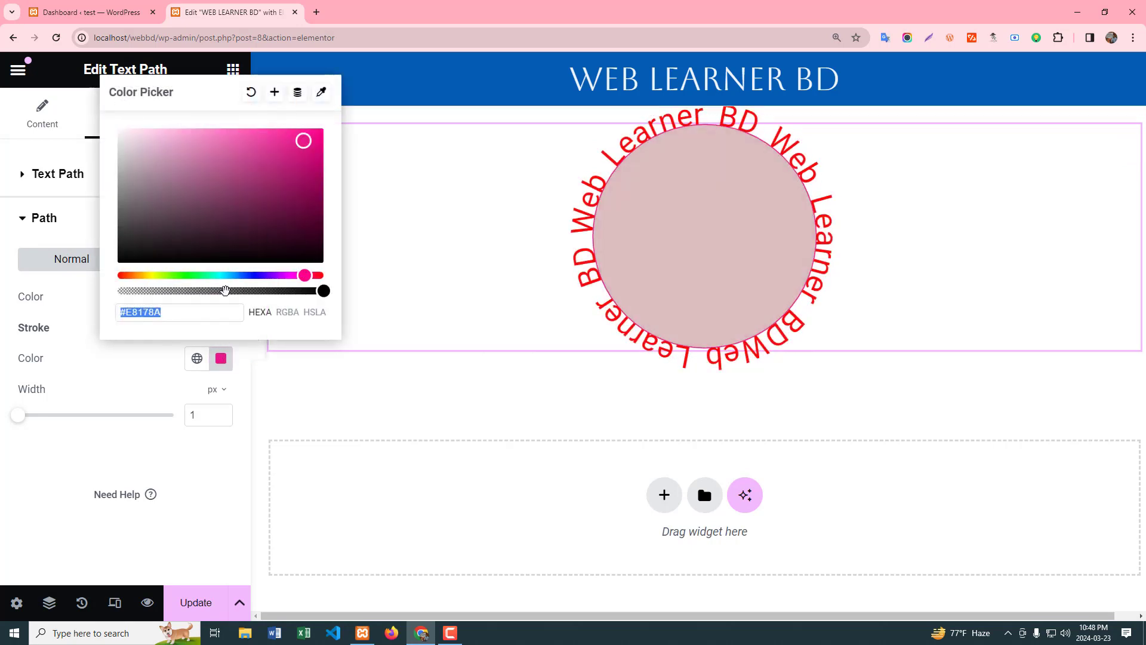
{"action": "left_click_drag", "start_coordinate": [302, 275], "coordinate": [249, 275]}
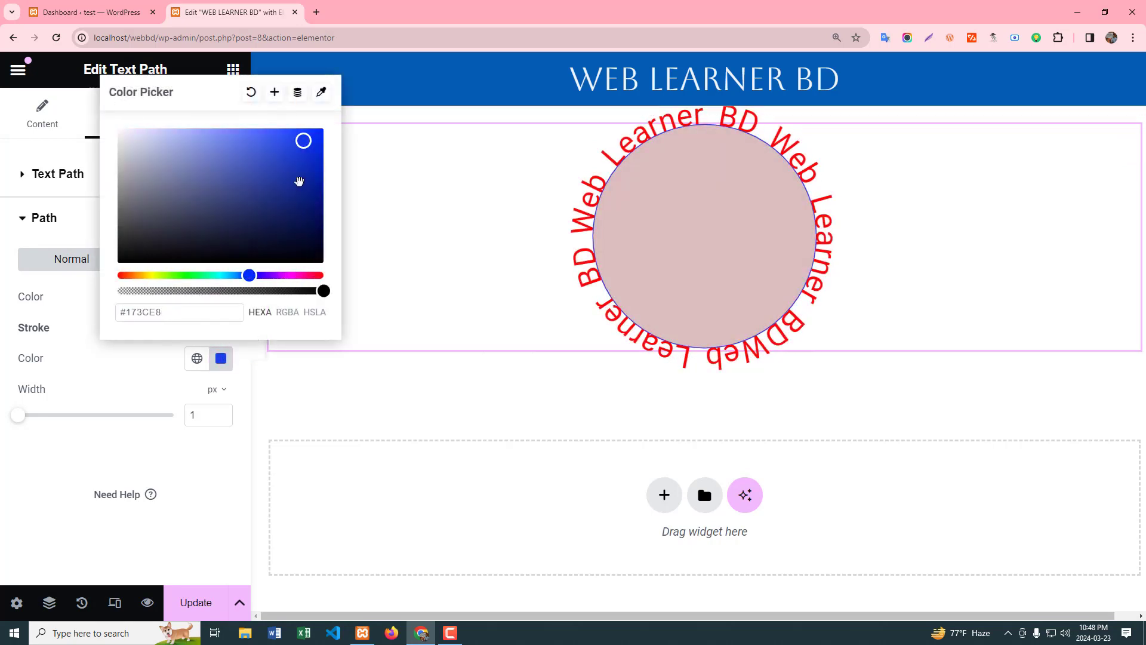
{"action": "left_click", "coordinate": [73, 445]}
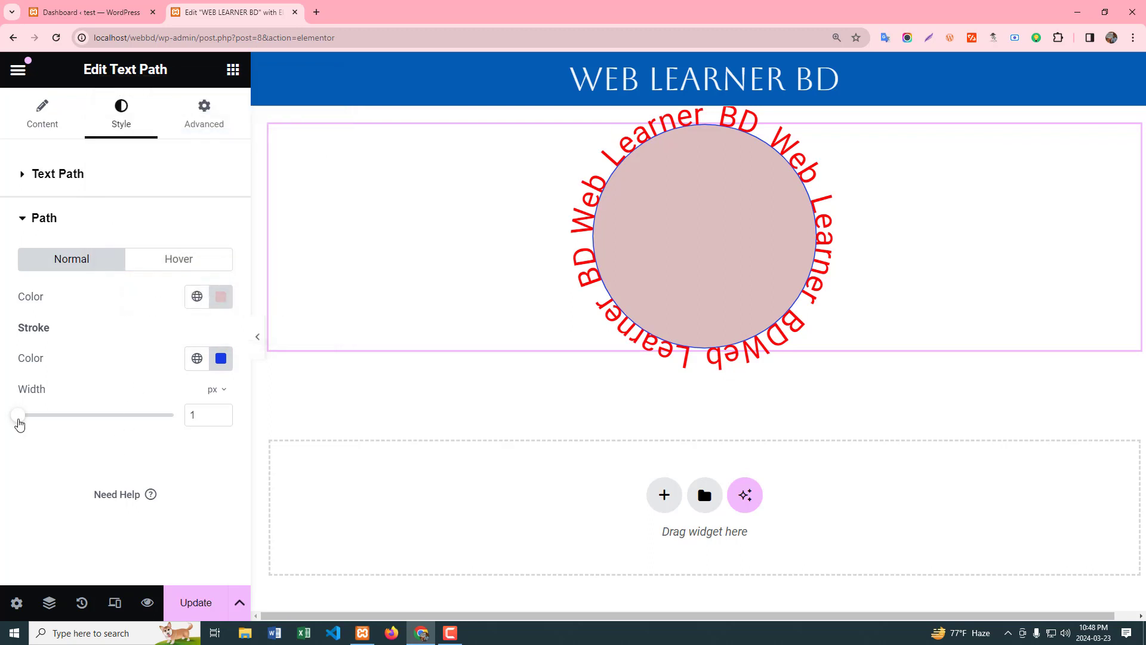
{"action": "left_click_drag", "start_coordinate": [22, 420], "coordinate": [58, 423]}
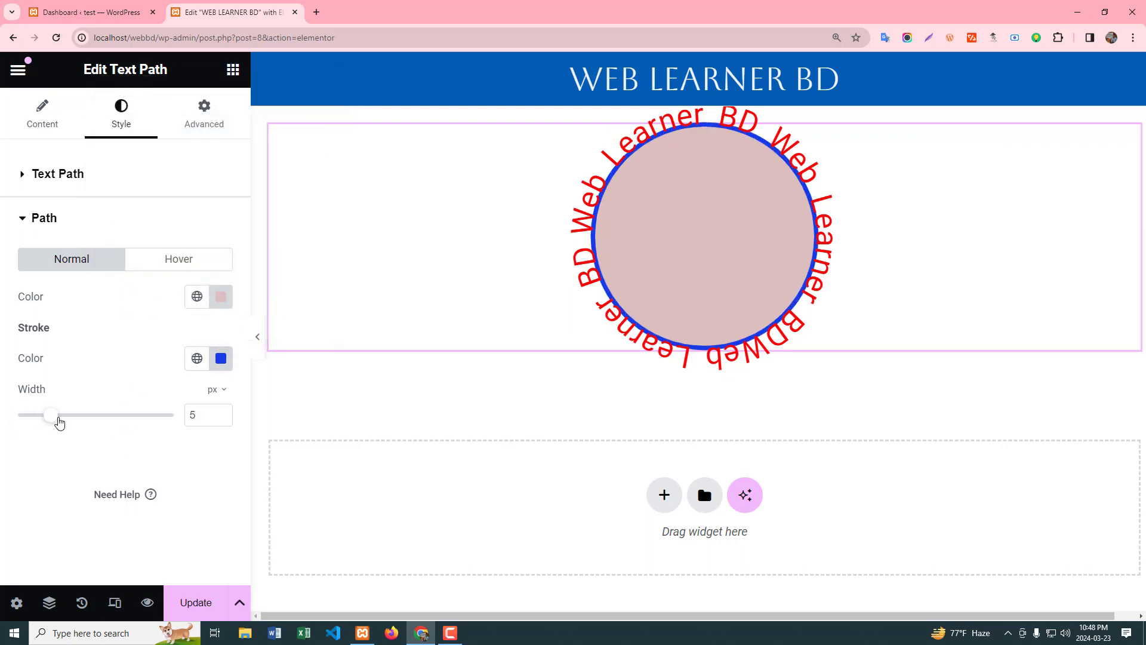
Set the path's hover stroke to pink #FF00B7 with a 5 px width and test it on the page
{"action": "left_click", "coordinate": [227, 265]}
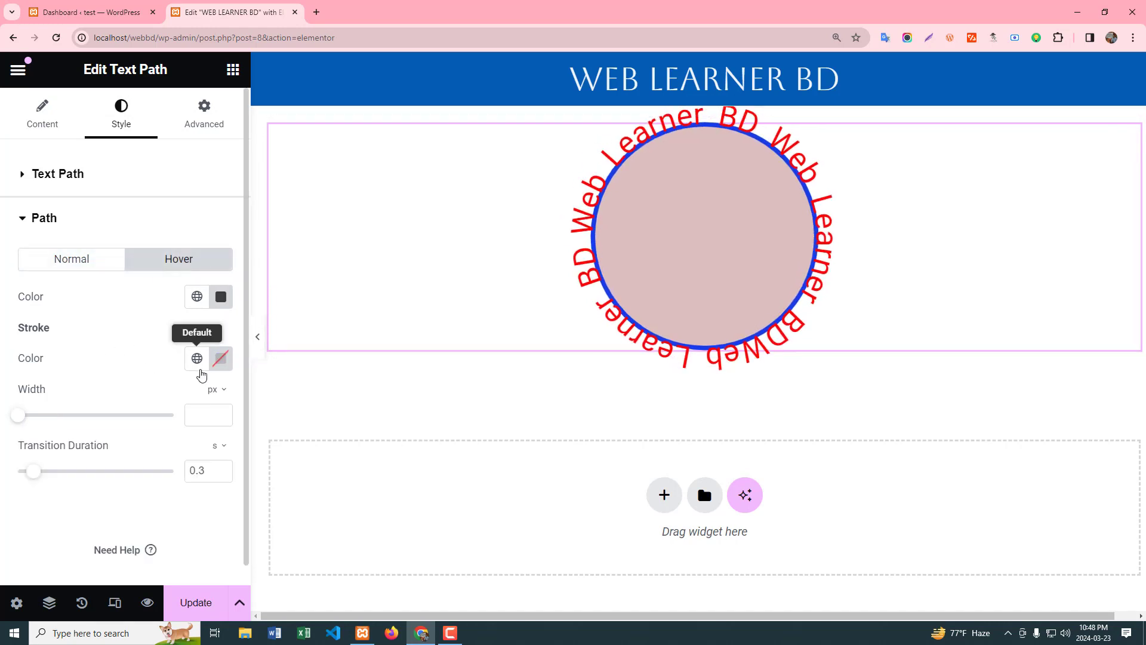
{"action": "left_click", "coordinate": [219, 361]}
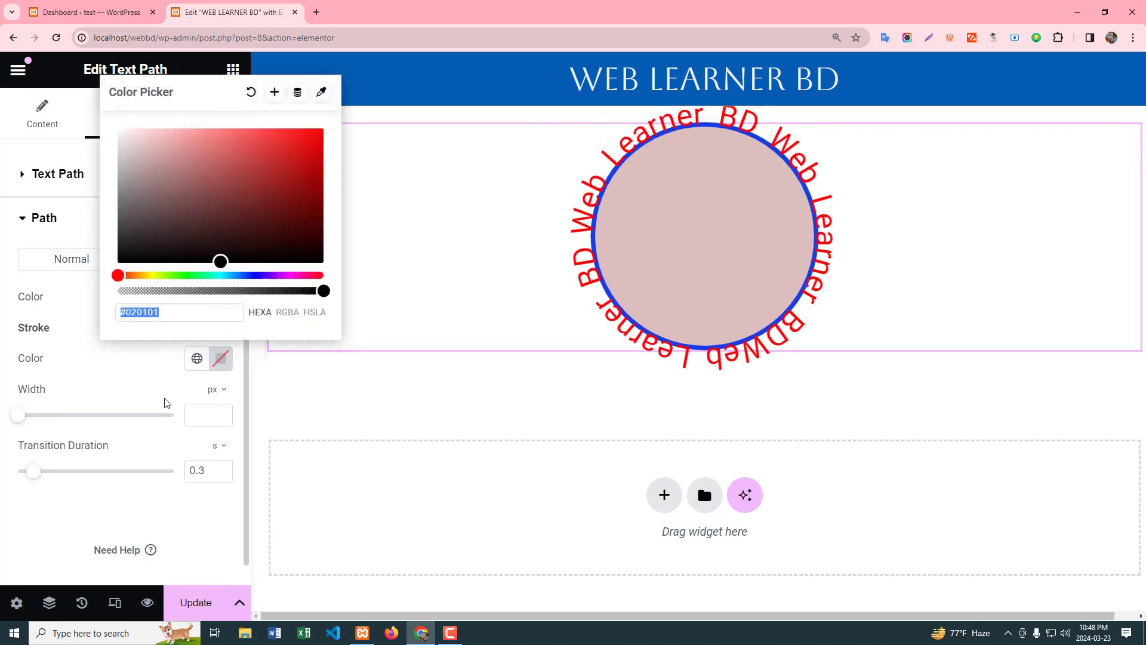
{"action": "left_click", "coordinate": [247, 275]}
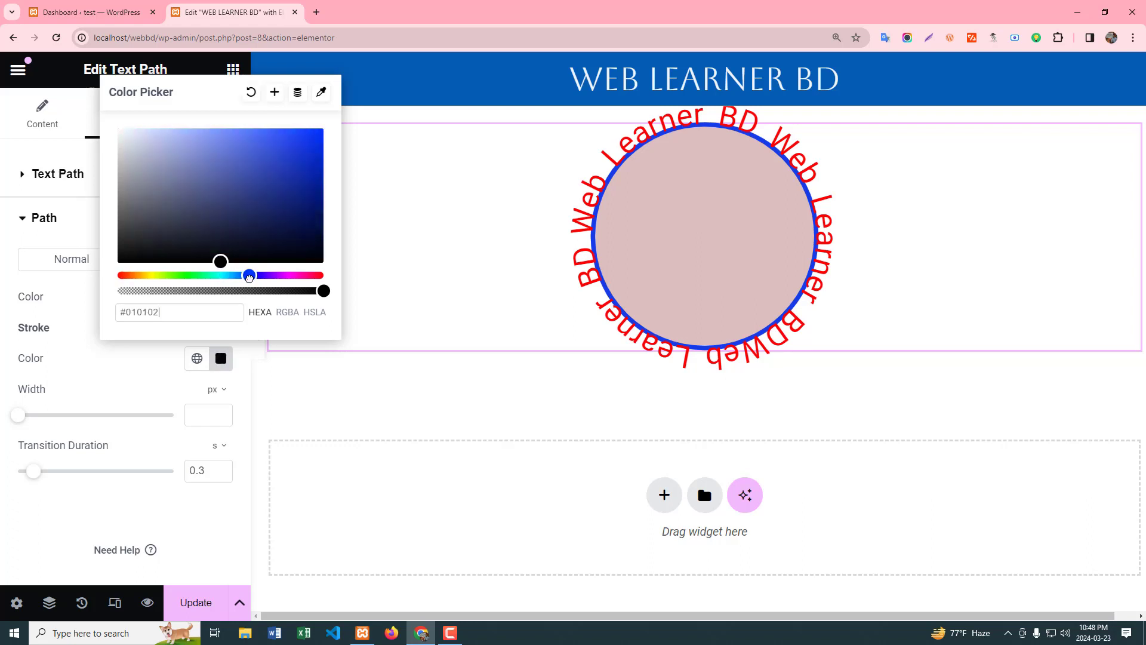
{"action": "left_click_drag", "start_coordinate": [249, 276], "coordinate": [299, 278]}
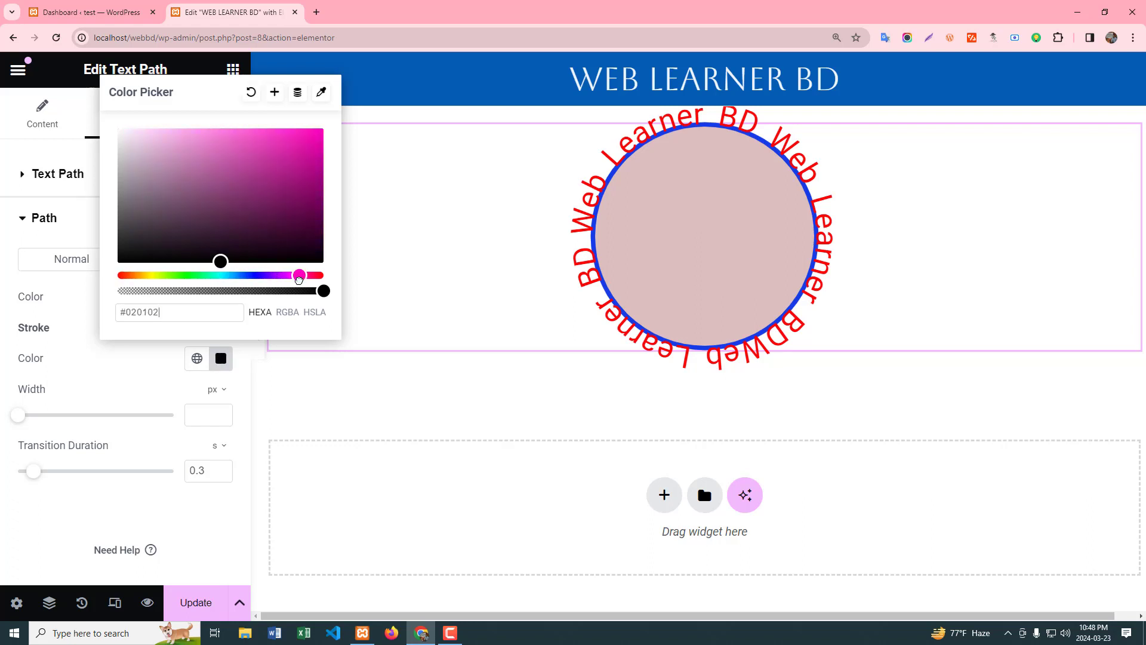
{"action": "mouse_move", "coordinate": [237, 250]}
{"action": "left_mouse_down"}
{"action": "mouse_move", "coordinate": [239, 220]}
{"action": "mouse_move", "coordinate": [323, 129]}
{"action": "left_mouse_up"}
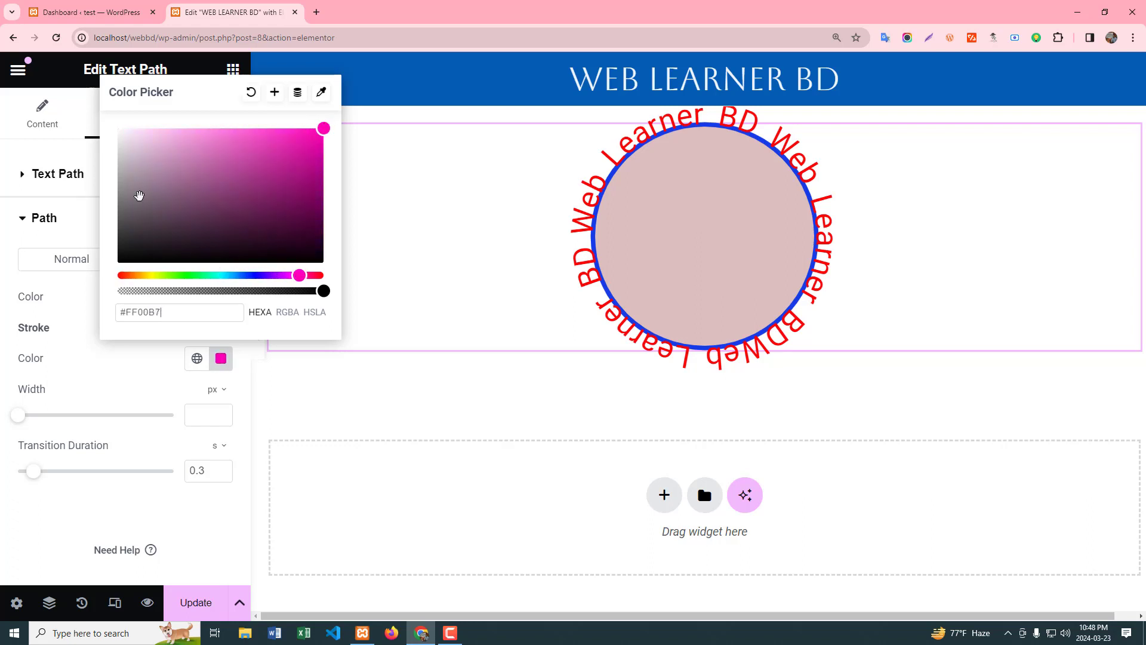
{"action": "left_click", "coordinate": [2, 452]}
{"action": "left_click_drag", "start_coordinate": [21, 416], "coordinate": [53, 424]}
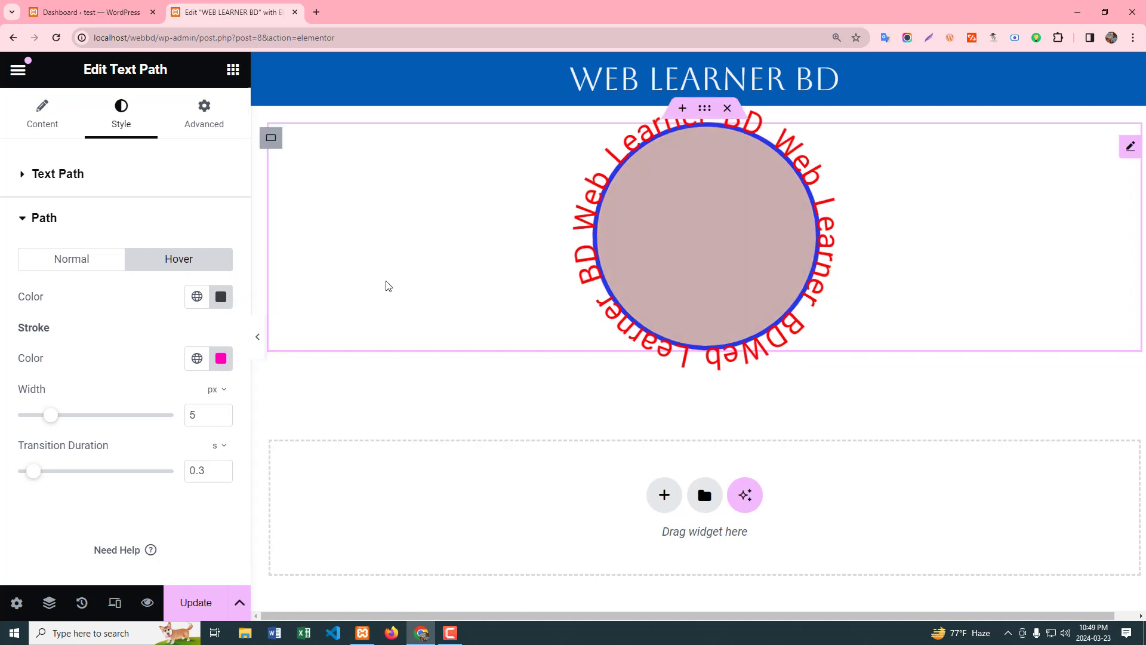
{"action": "left_click", "coordinate": [53, 261]}
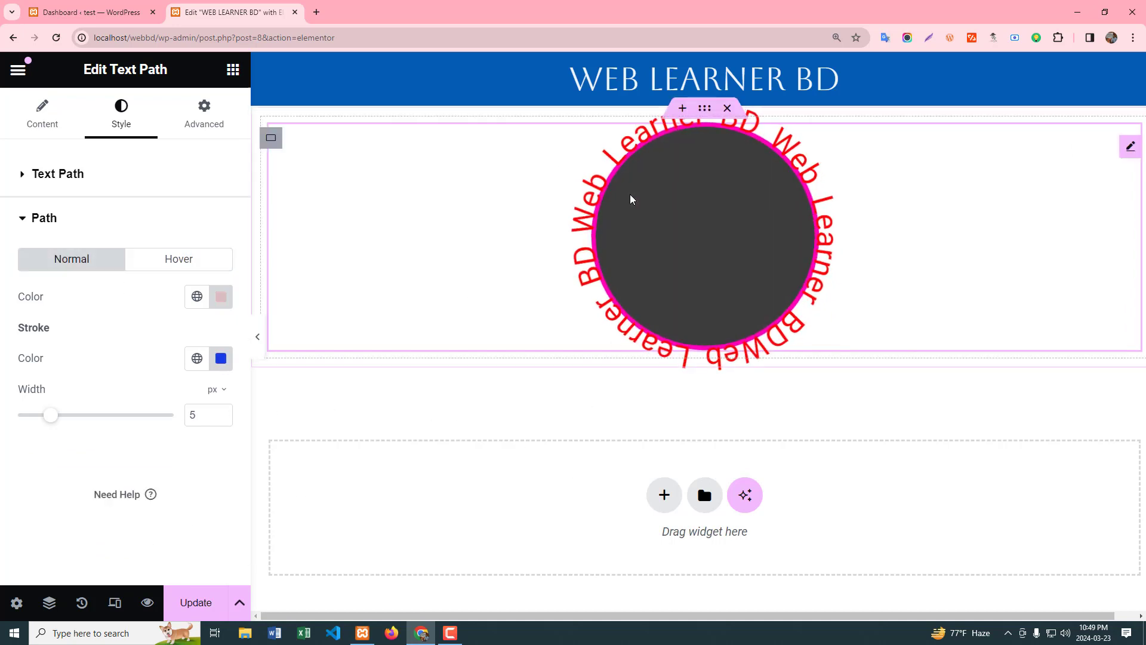
Change the text's path type to Oval and hide the path shape
{"action": "left_click", "coordinate": [28, 115]}
{"action": "left_click", "coordinate": [189, 291]}
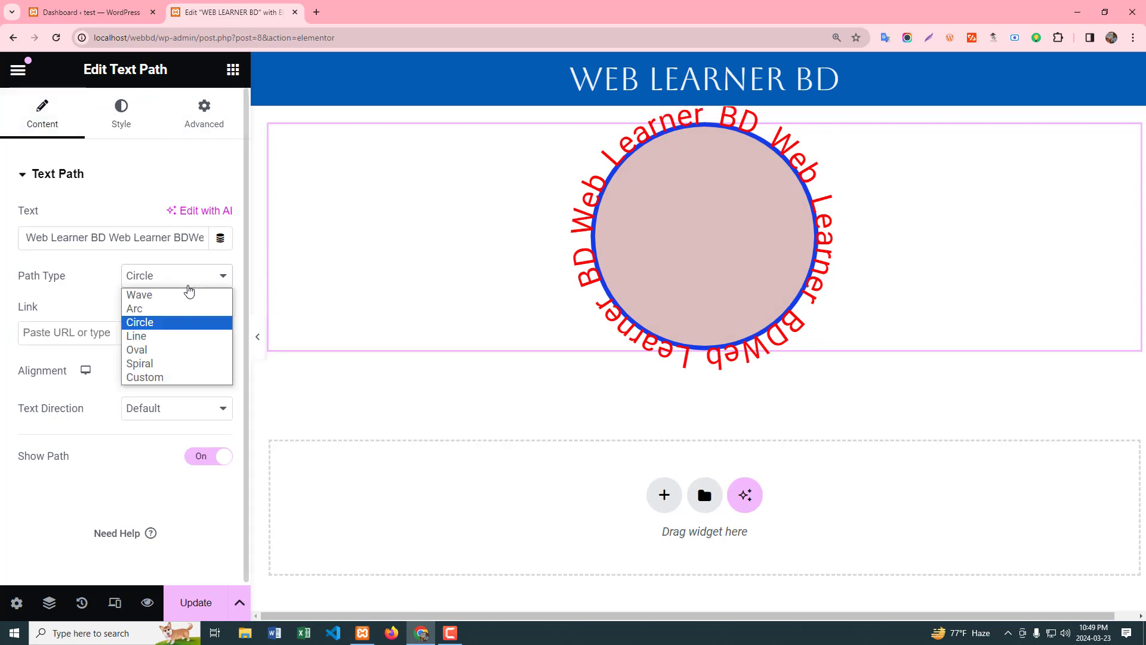
{"action": "left_click", "coordinate": [149, 355]}
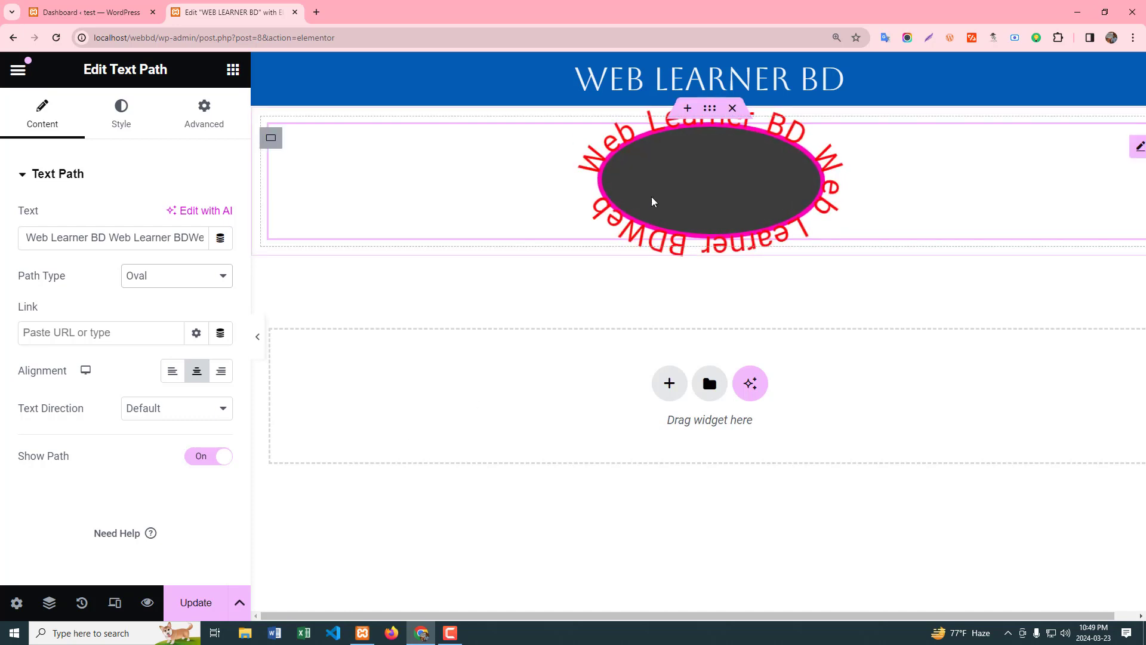
{"action": "left_click", "coordinate": [208, 456]}
Try the Spiral and Wave path types, and set the text back to the Circle path
{"action": "left_click", "coordinate": [154, 278]}
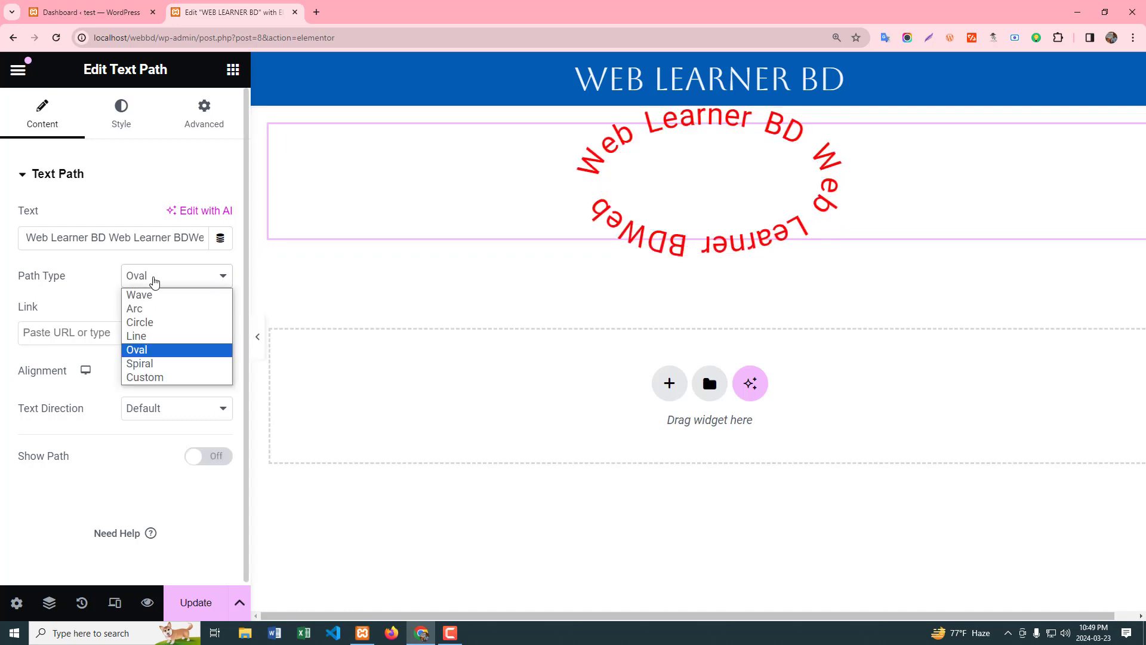
{"action": "left_click", "coordinate": [144, 363]}
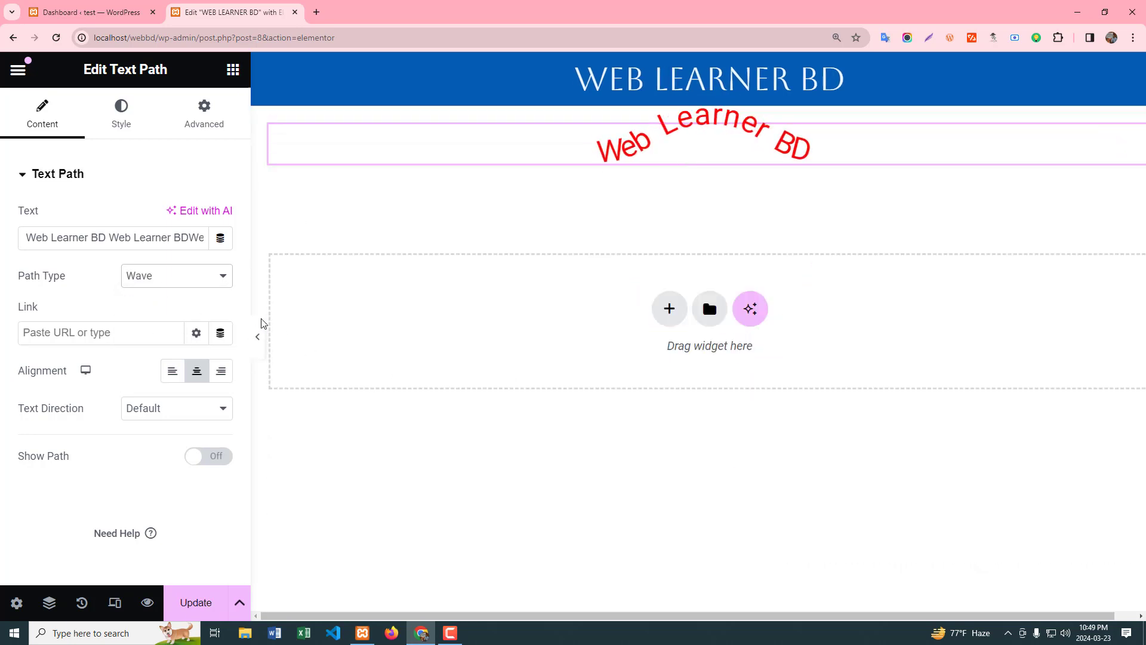
{"action": "left_click", "coordinate": [186, 293]}
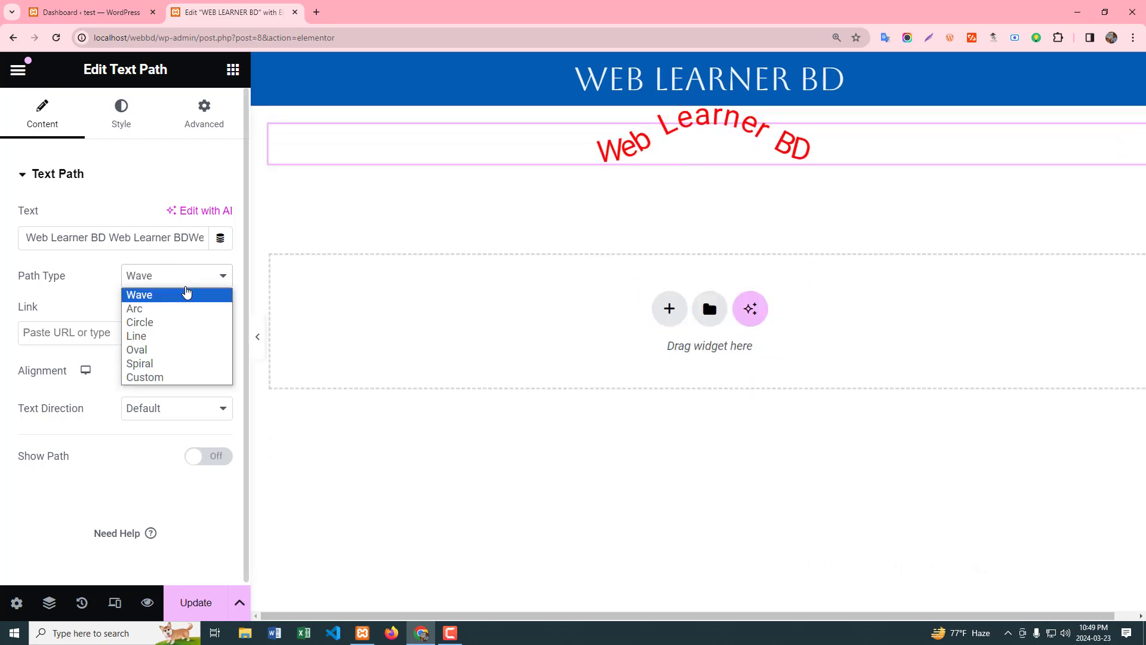
{"action": "left_click", "coordinate": [154, 325]}
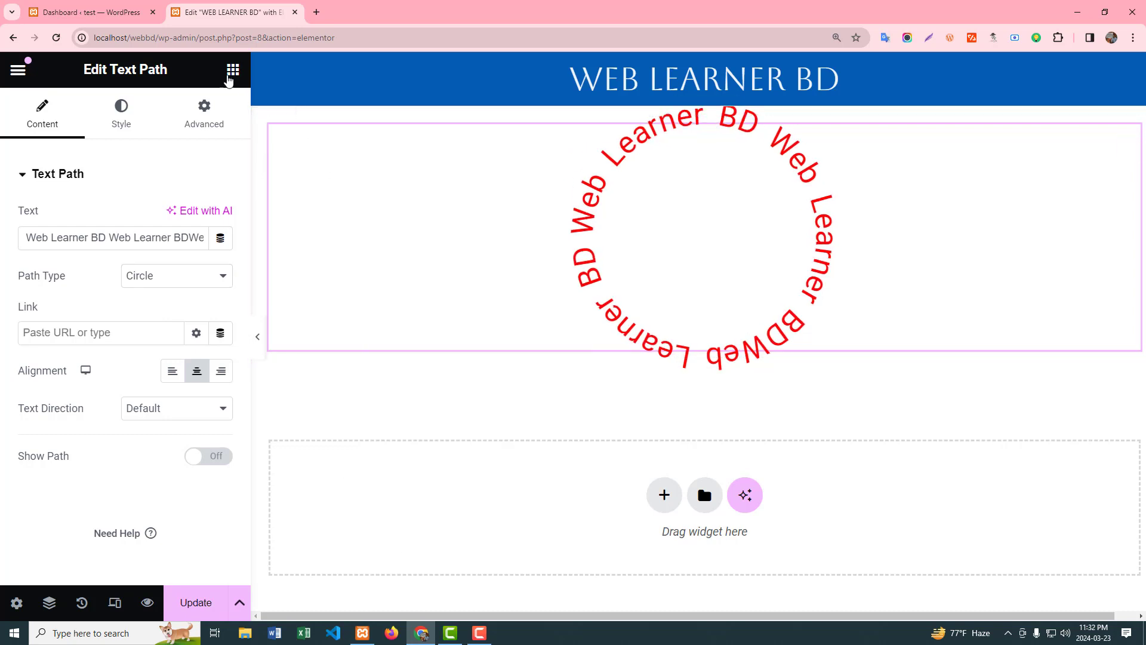
Open the widget library and look through the widgets in the Layout and Basic categories
{"action": "left_click", "coordinate": [233, 69]}
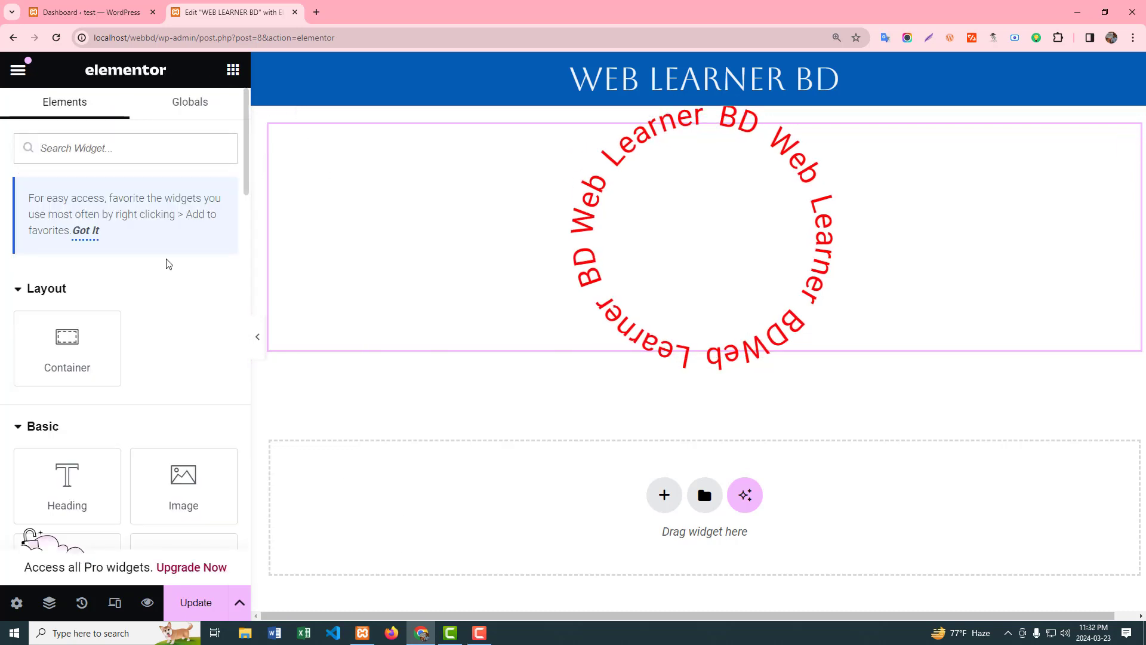
{"action": "scroll", "coordinate": [133, 388], "scroll_direction": "down", "scroll_amount": 2}
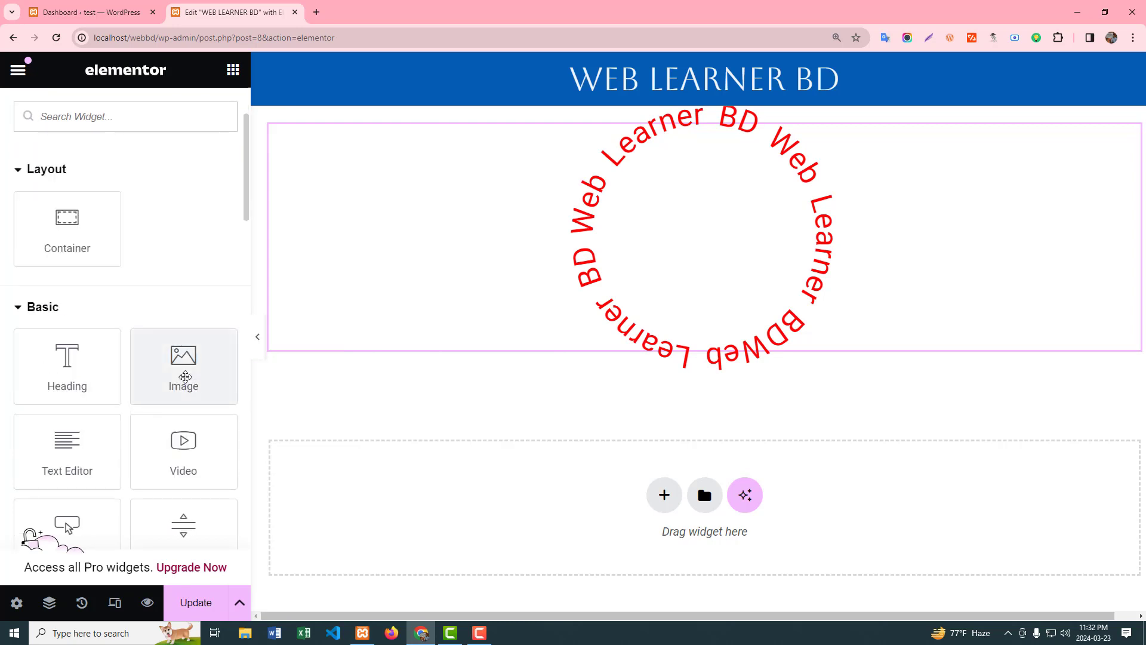
{"action": "scroll", "coordinate": [183, 373], "scroll_direction": "down", "scroll_amount": 1}
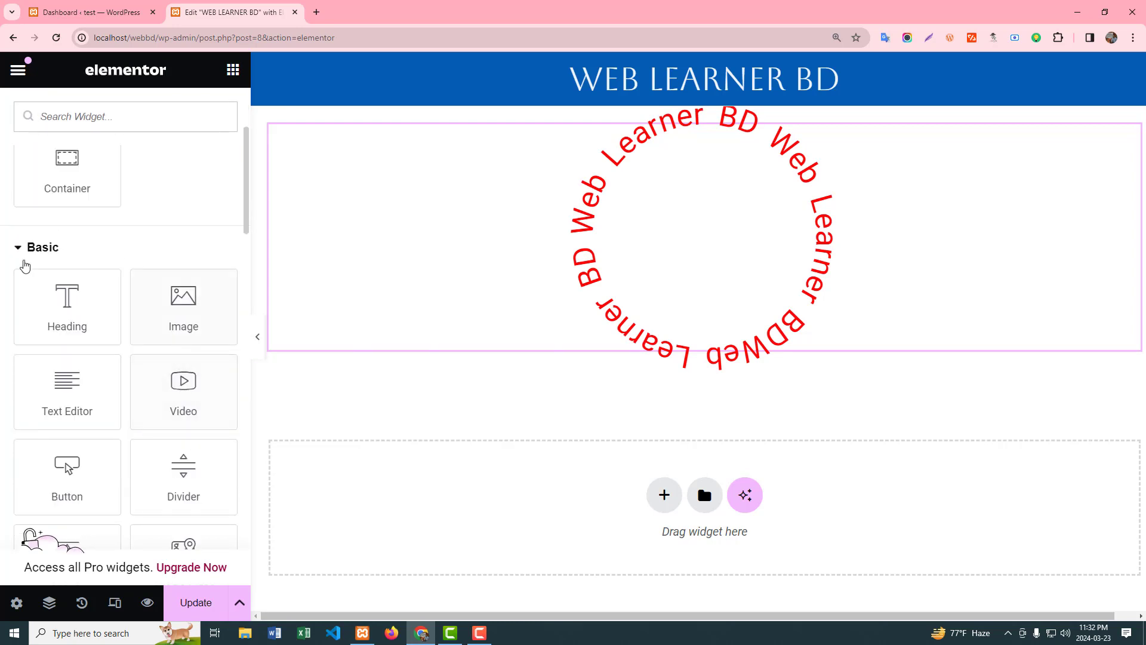
{"action": "scroll", "coordinate": [48, 276], "scroll_direction": "down", "scroll_amount": 1}
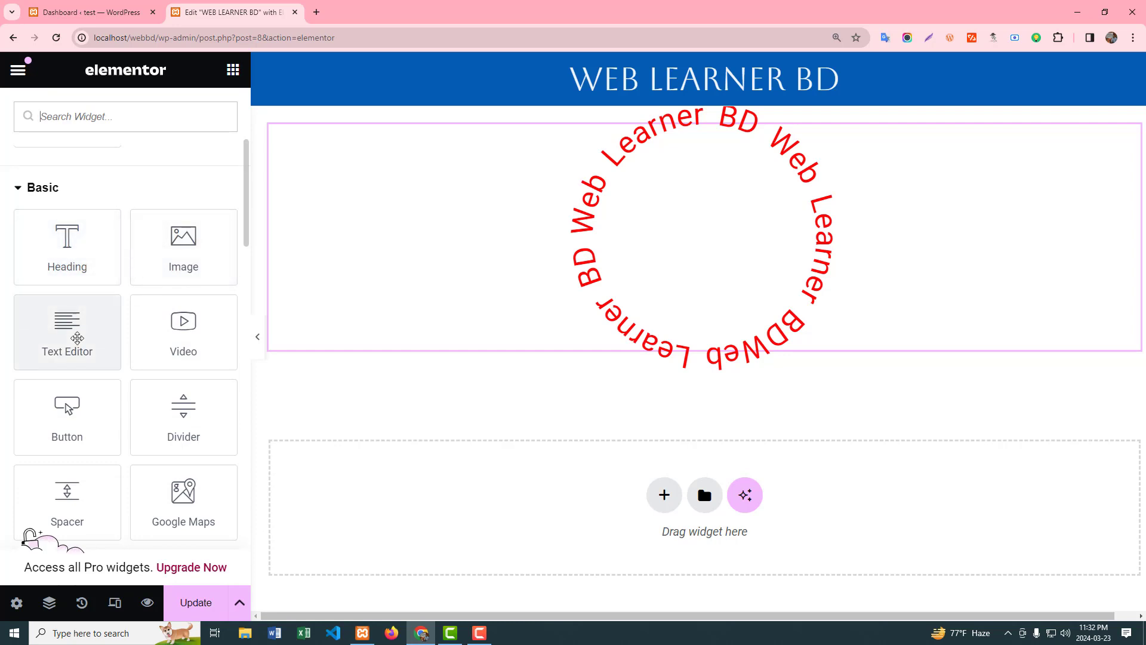
{"action": "scroll", "coordinate": [146, 361], "scroll_direction": "down", "scroll_amount": 1}
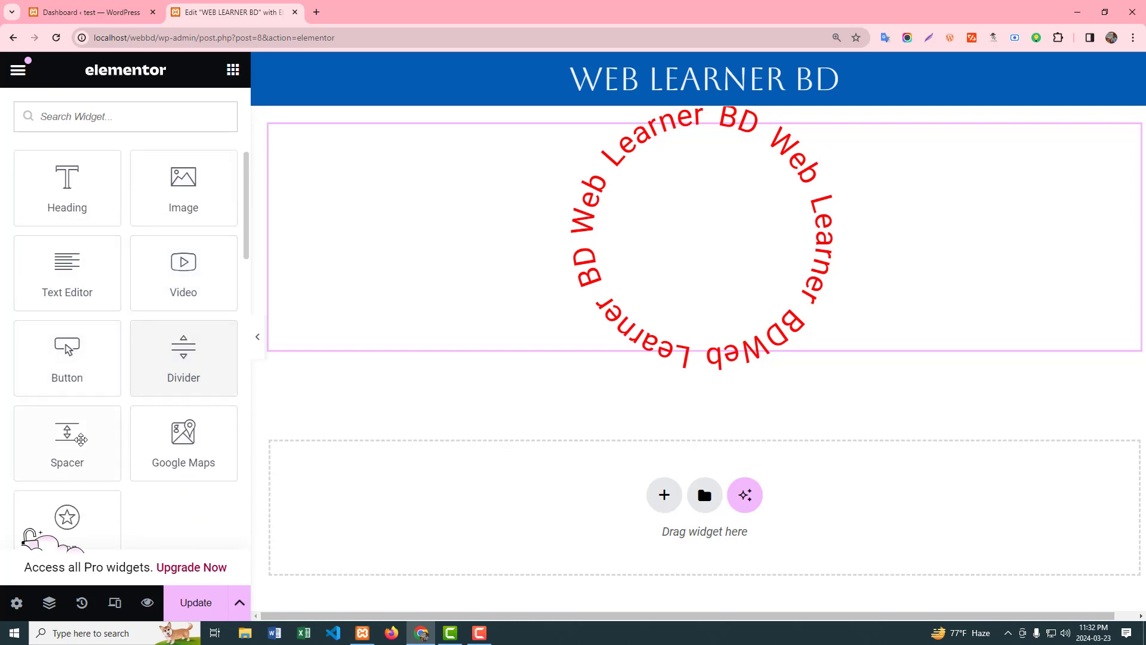
{"action": "scroll", "coordinate": [173, 441], "scroll_direction": "down", "scroll_amount": 1}
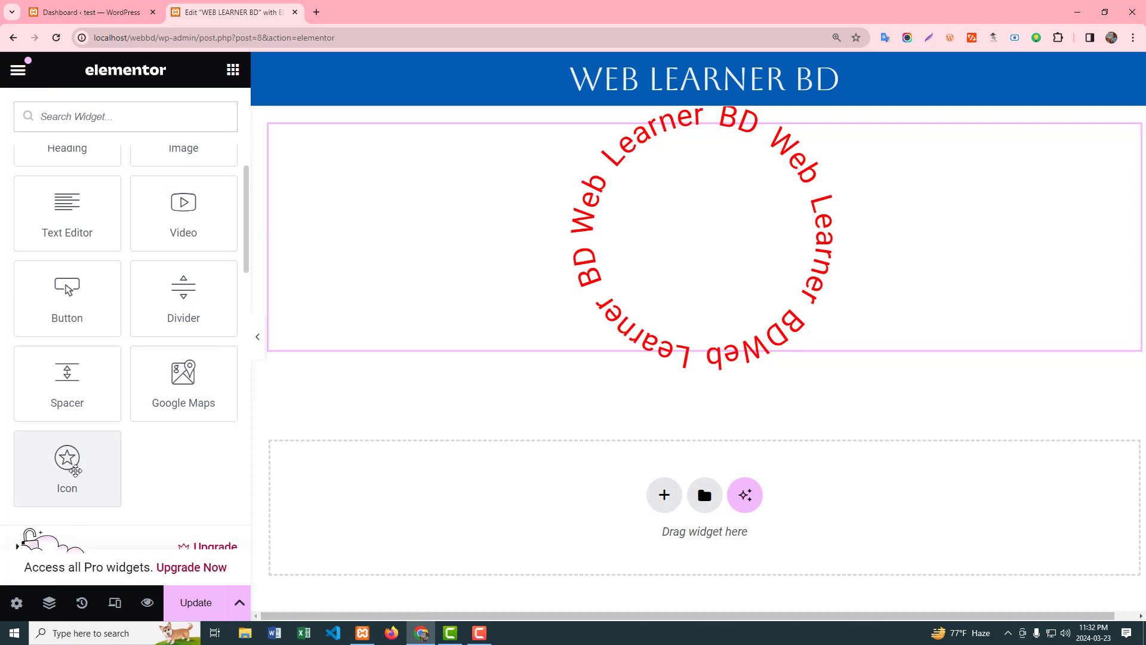
{"action": "scroll", "coordinate": [132, 432], "scroll_direction": "up", "scroll_amount": 2}
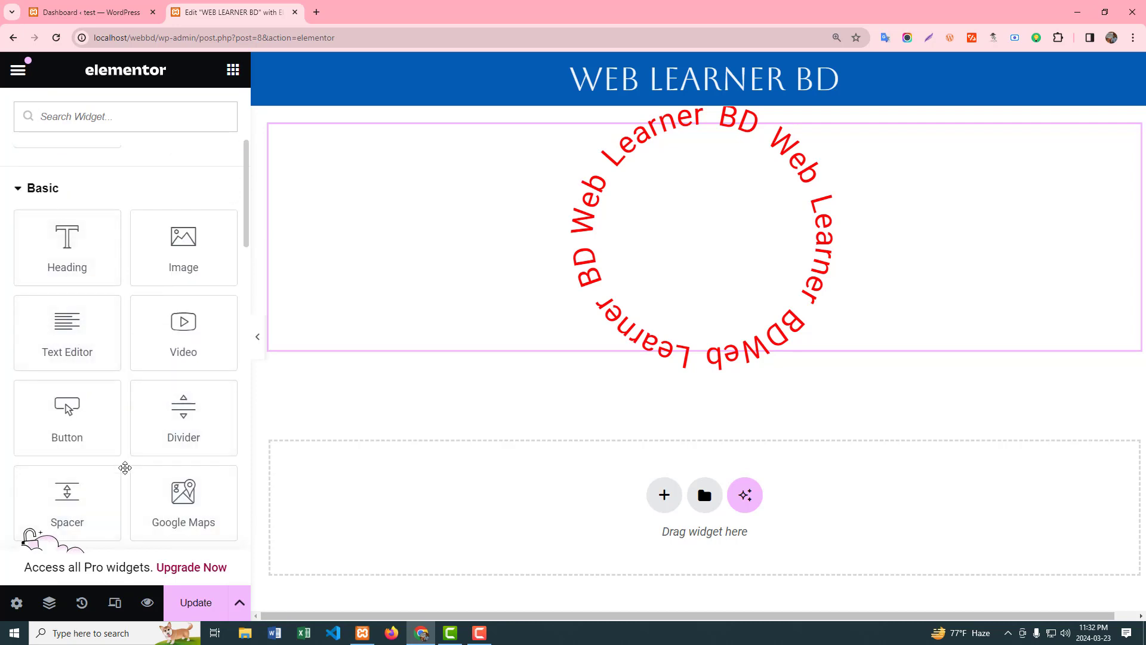
{"action": "scroll", "coordinate": [123, 403], "scroll_direction": "down", "scroll_amount": 3}
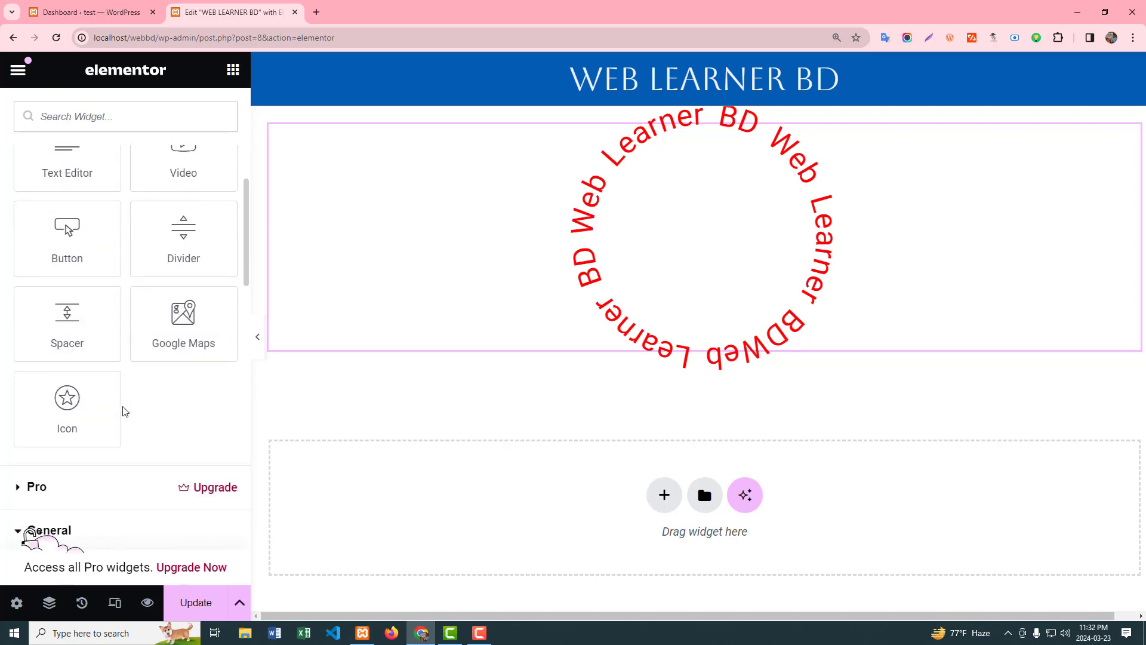
Examine the widgets in the General category, from Image Box through Text Path
{"action": "scroll", "coordinate": [125, 410], "scroll_direction": "down", "scroll_amount": 1}
{"action": "scroll", "coordinate": [123, 328], "scroll_direction": "down", "scroll_amount": 2}
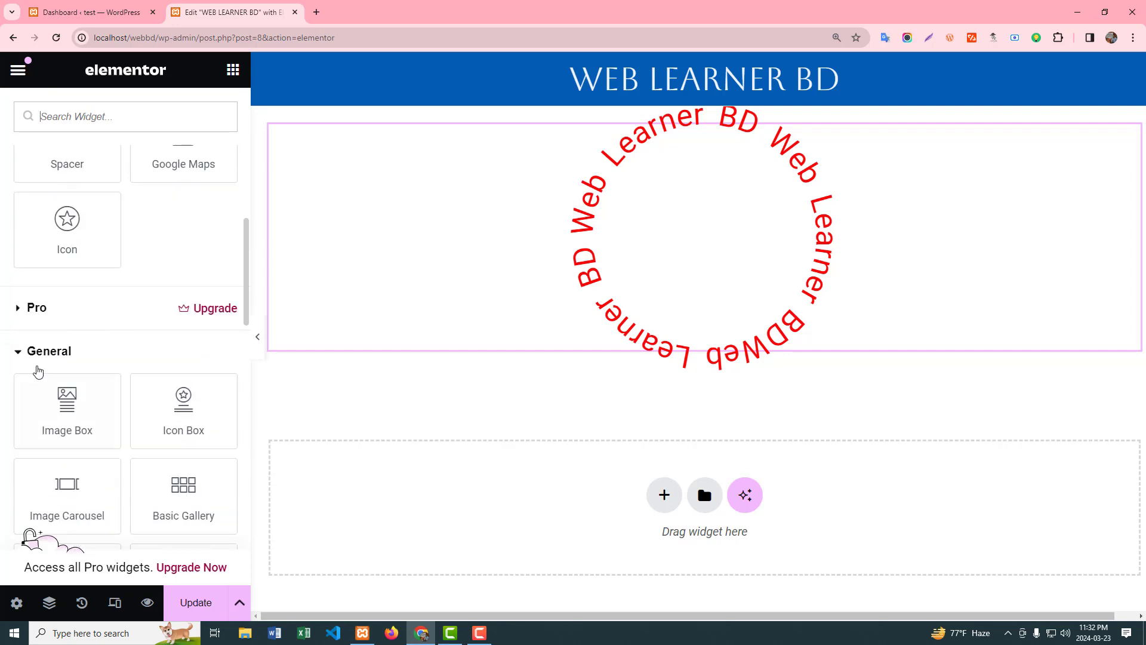
{"action": "scroll", "coordinate": [117, 363], "scroll_direction": "down", "scroll_amount": 1}
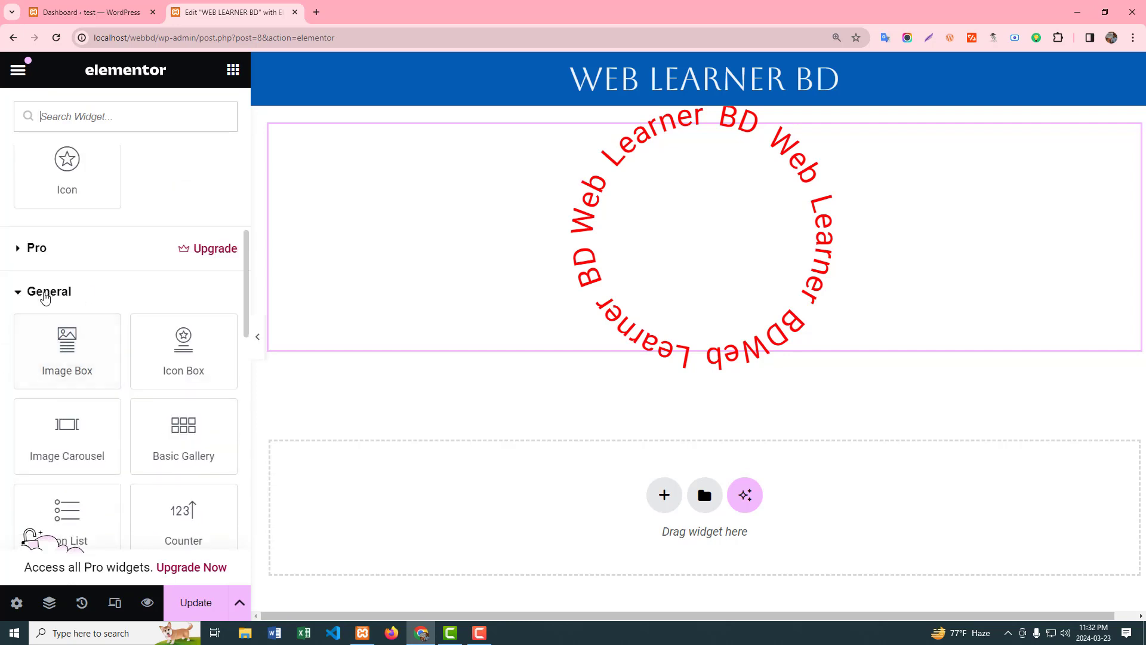
{"action": "scroll", "coordinate": [66, 307], "scroll_direction": "down", "scroll_amount": 1}
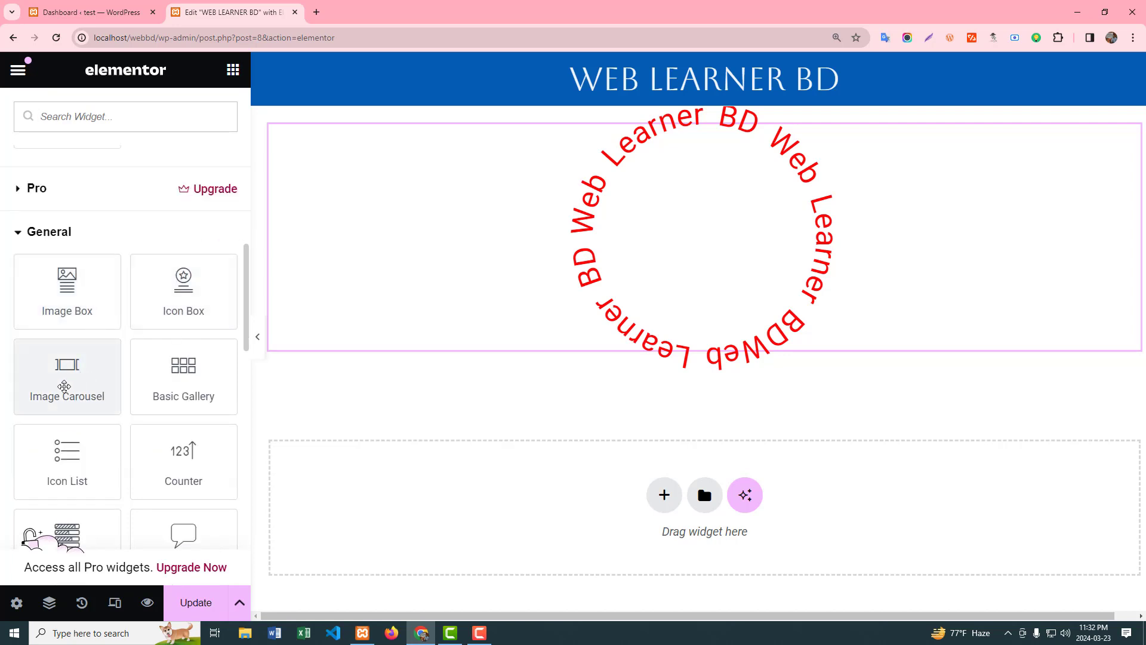
{"action": "scroll", "coordinate": [187, 394], "scroll_direction": "down", "scroll_amount": 2}
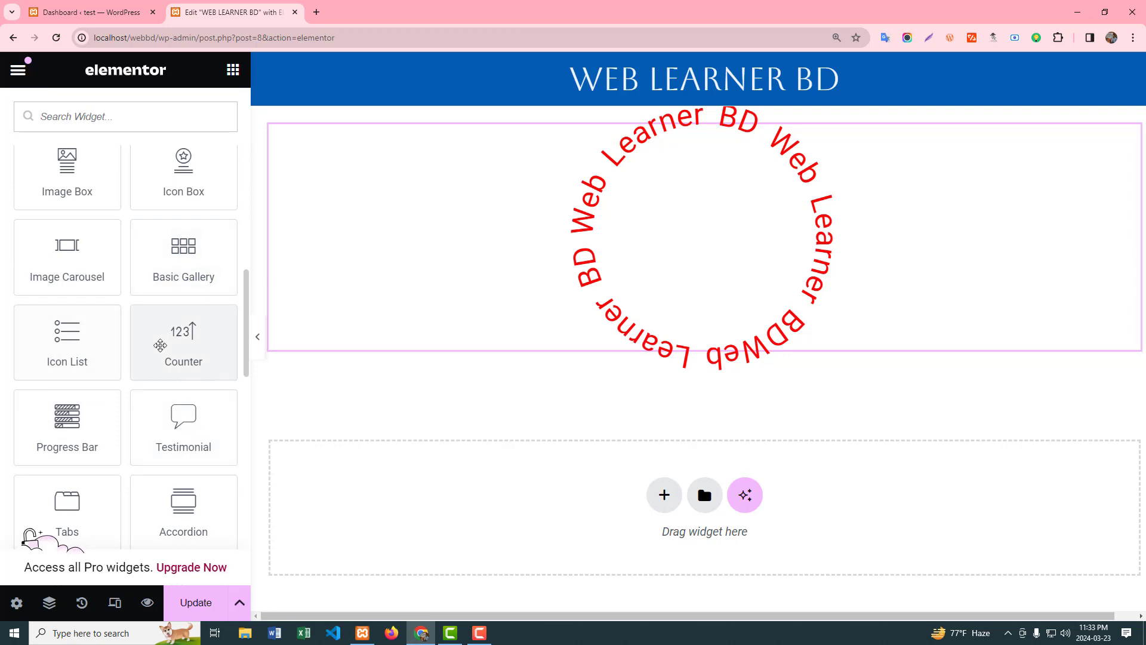
{"action": "scroll", "coordinate": [167, 436], "scroll_direction": "down", "scroll_amount": 1}
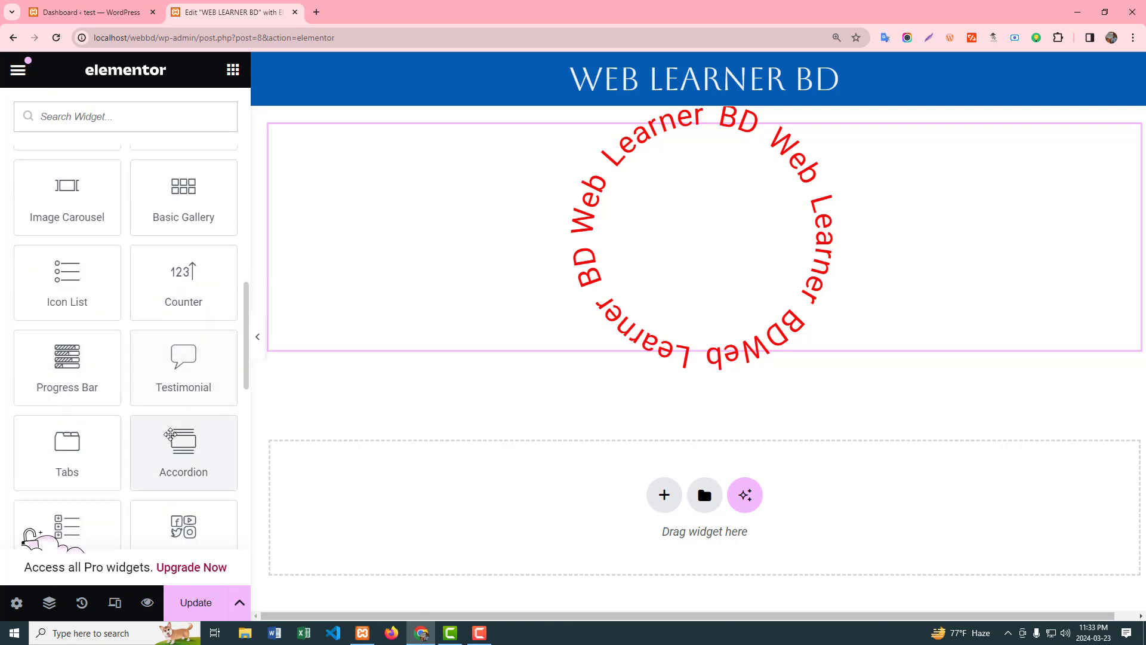
{"action": "scroll", "coordinate": [141, 460], "scroll_direction": "down", "scroll_amount": 1}
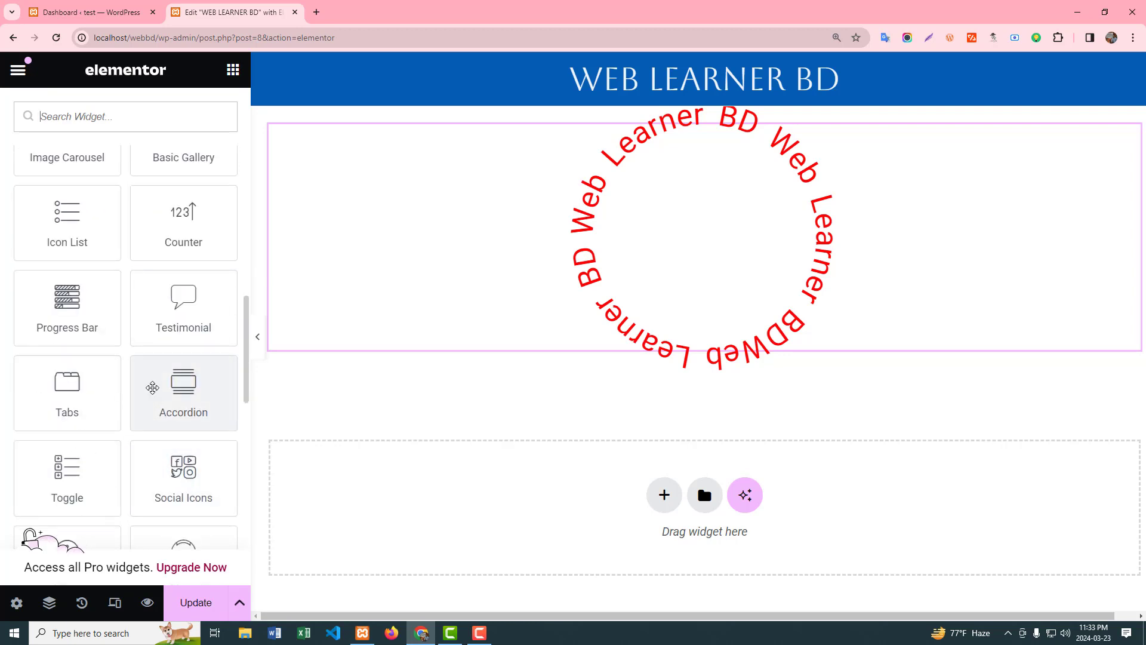
{"action": "scroll", "coordinate": [166, 481], "scroll_direction": "down", "scroll_amount": 2}
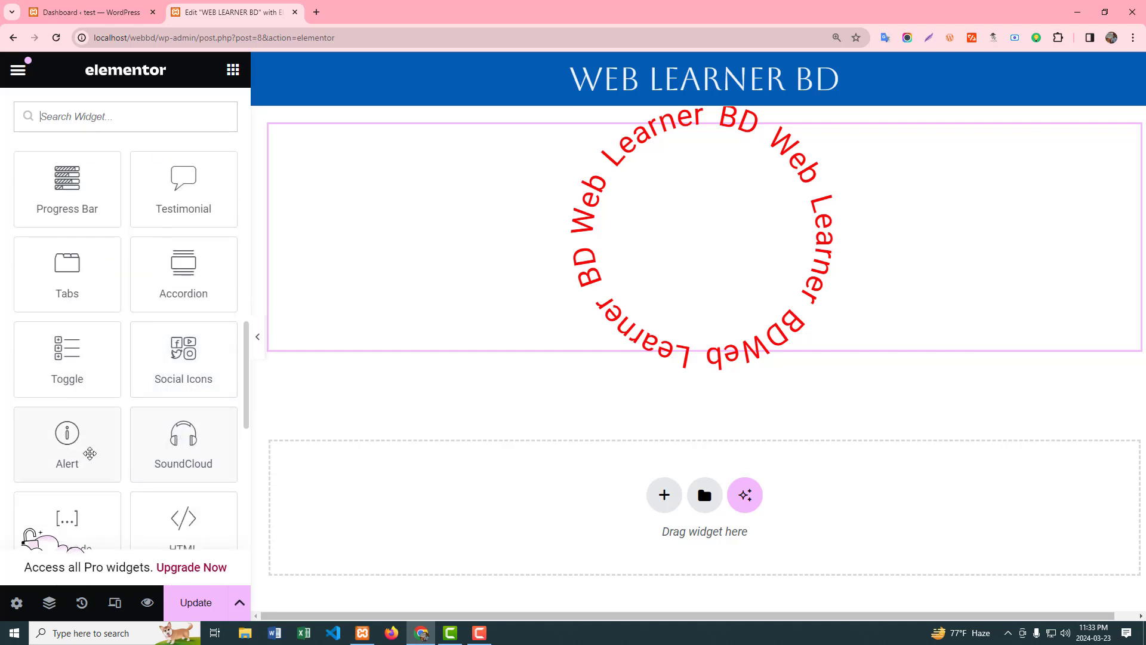
{"action": "scroll", "coordinate": [180, 442], "scroll_direction": "down", "scroll_amount": 2}
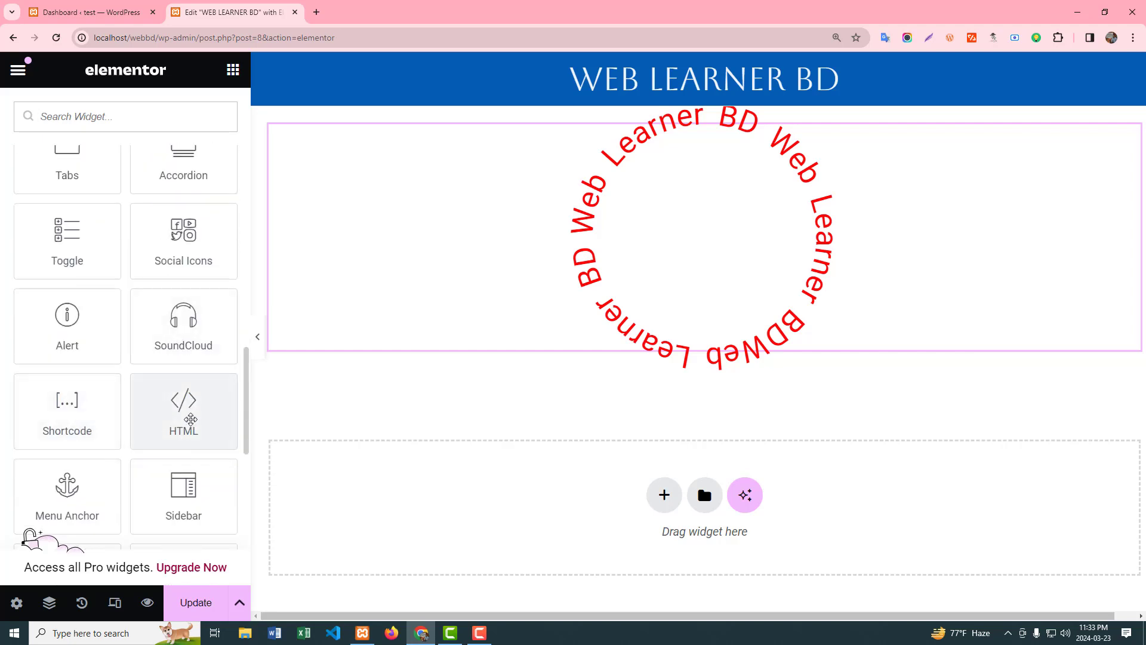
{"action": "scroll", "coordinate": [187, 435], "scroll_direction": "down", "scroll_amount": 1}
{"action": "scroll", "coordinate": [190, 427], "scroll_direction": "down", "scroll_amount": 1}
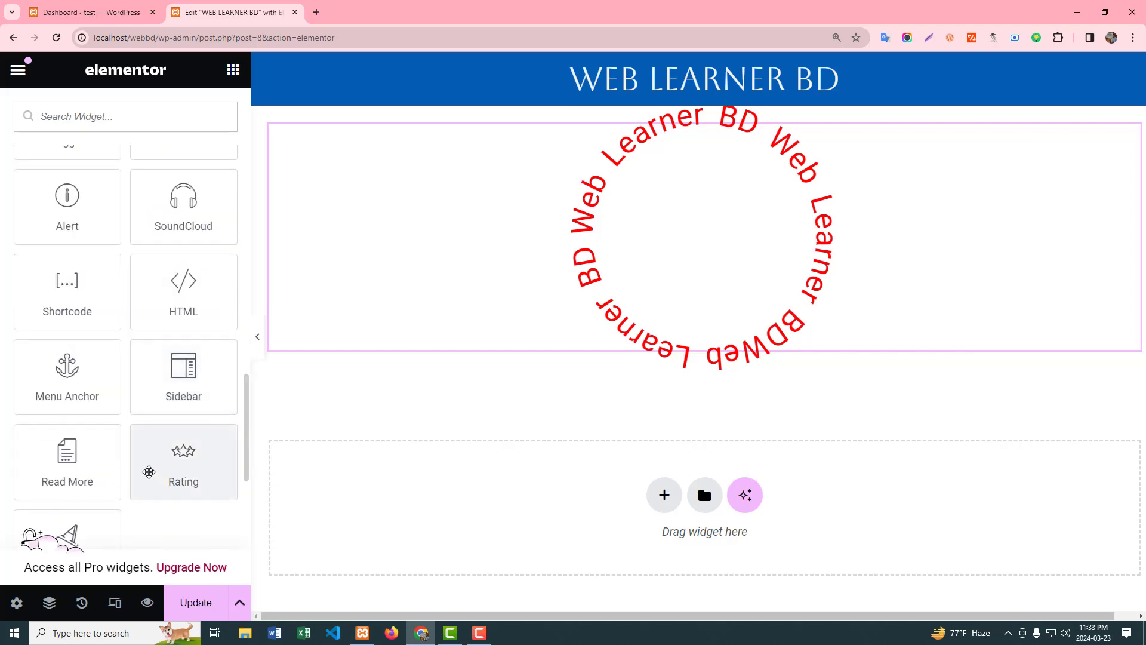
{"action": "scroll", "coordinate": [148, 473], "scroll_direction": "down", "scroll_amount": 2}
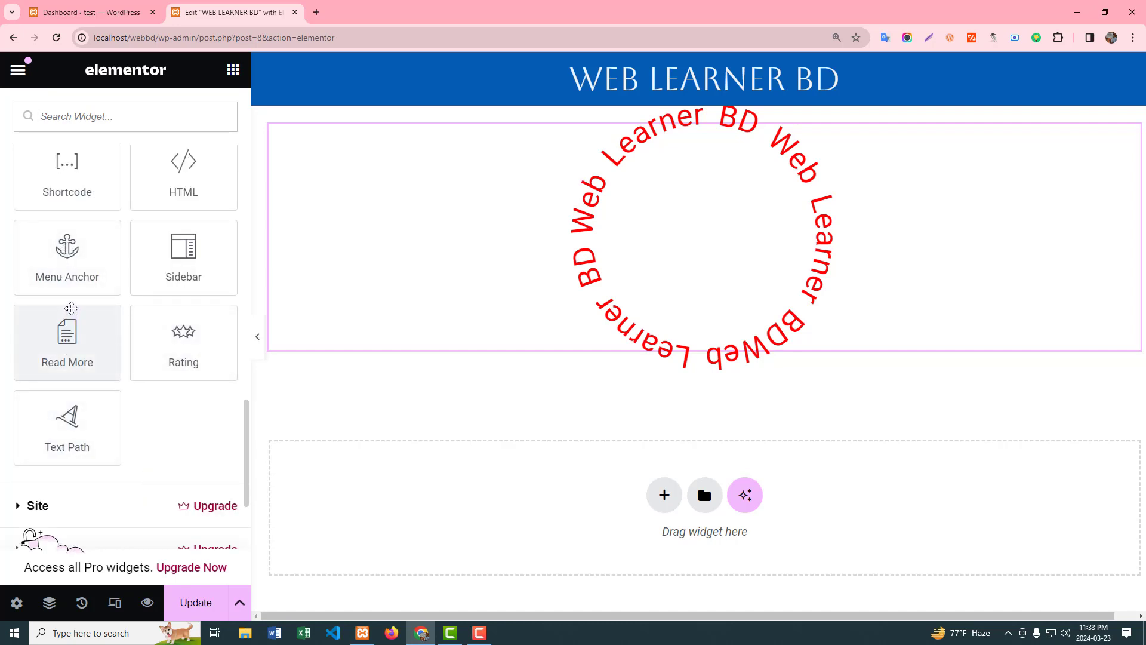
{"action": "scroll", "coordinate": [105, 352], "scroll_direction": "up", "scroll_amount": 12}
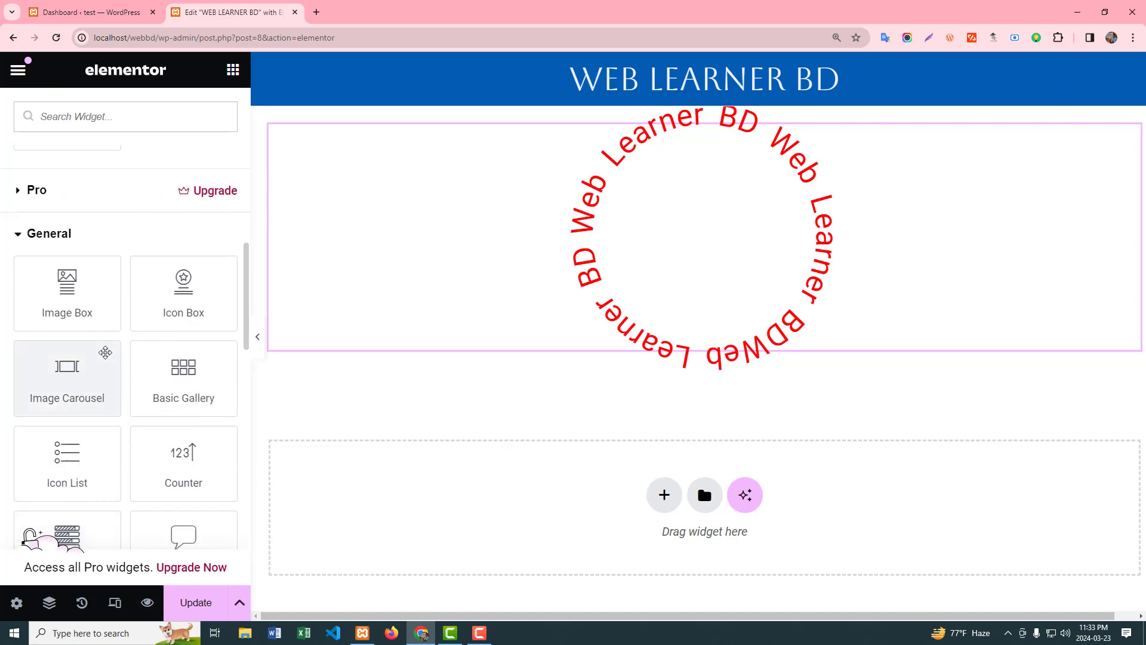
{"action": "scroll", "coordinate": [86, 405], "scroll_direction": "down", "scroll_amount": 9}
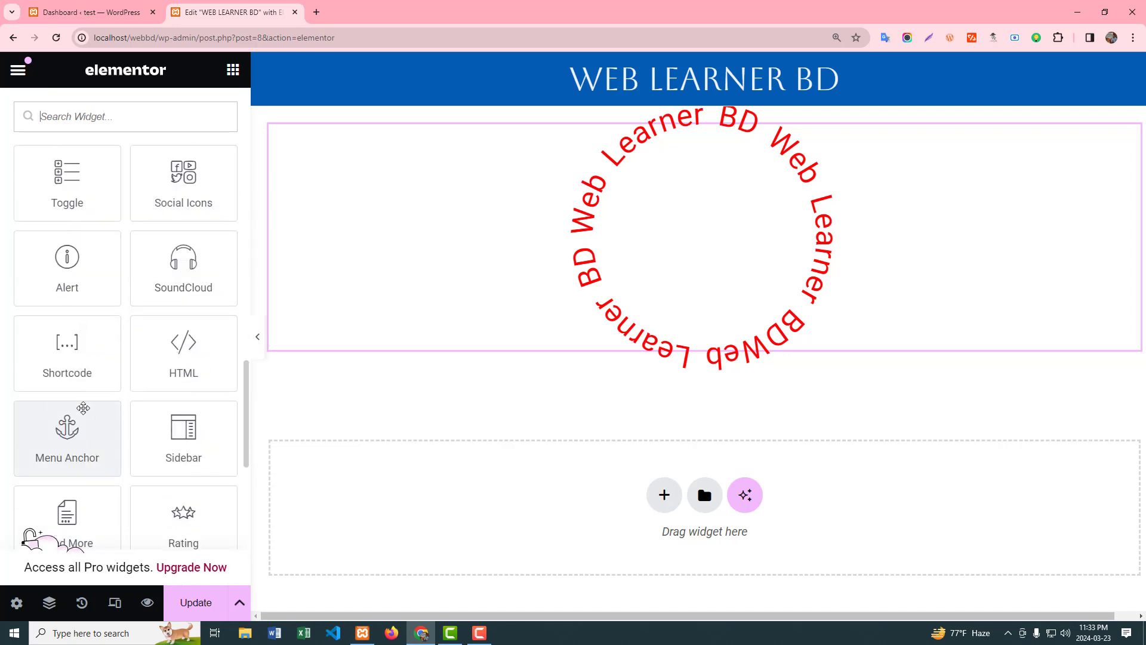
{"action": "scroll", "coordinate": [82, 407], "scroll_direction": "down", "scroll_amount": 3}
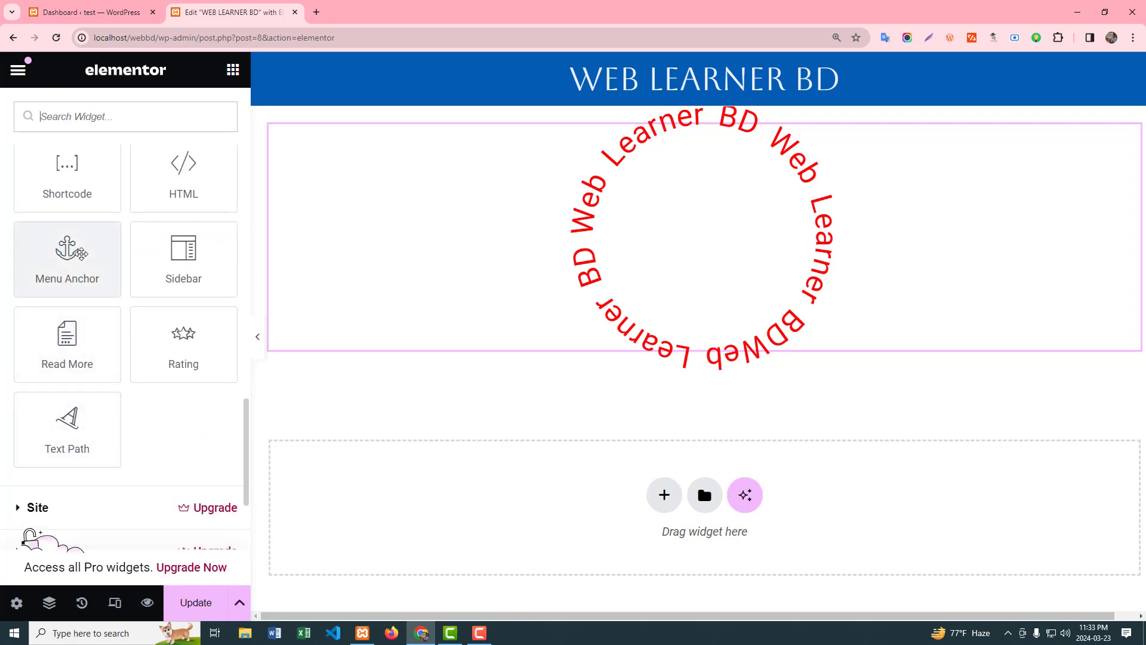